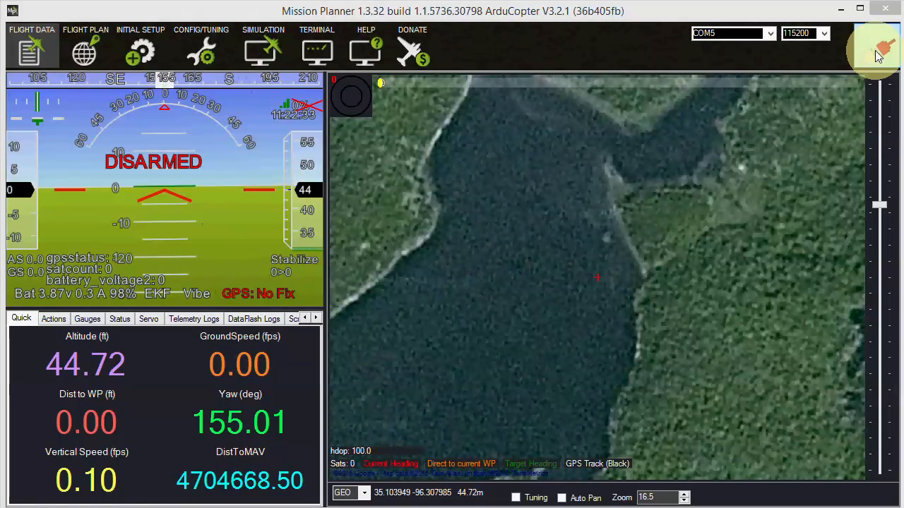
Connect to the flight controller on COM5 at 115200 to check its live flight data, and end the connection.
click(876, 50)
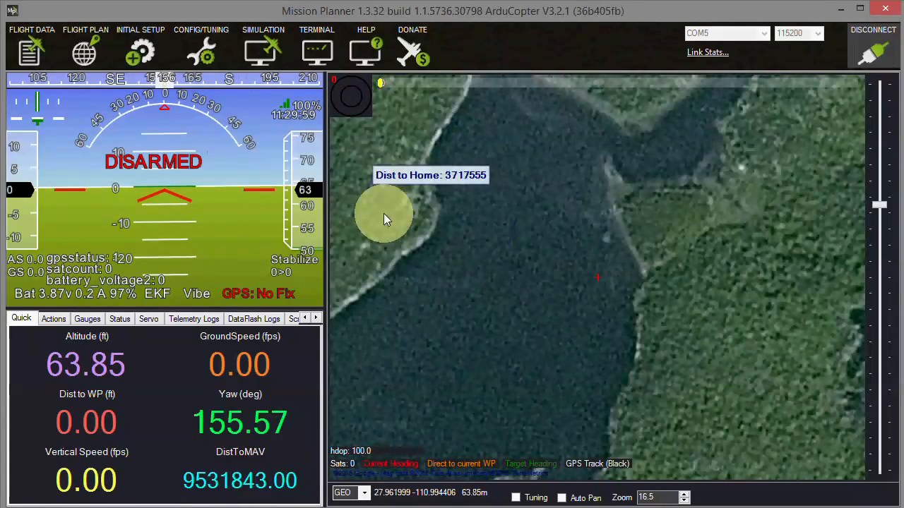
click(873, 54)
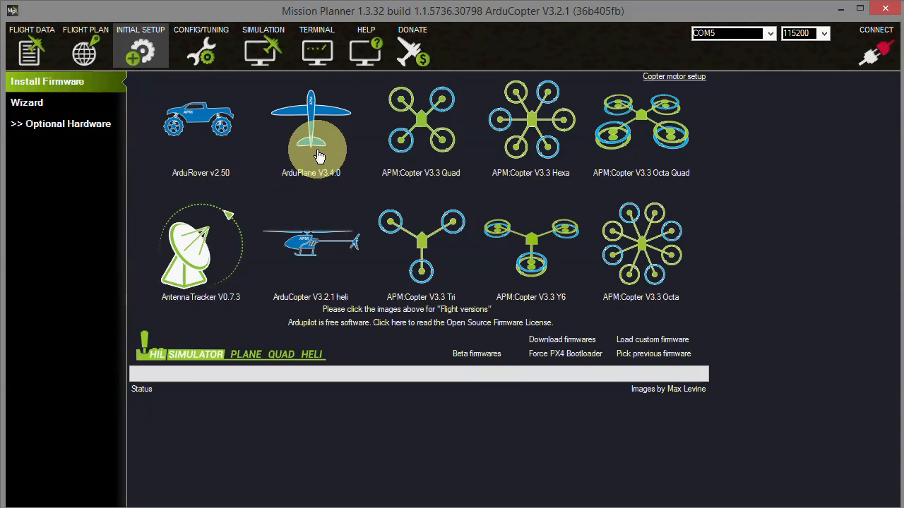
Upload the APM:Copter V3.3 Quad firmware to the flight controller and acknowledge the upload messages.
click(426, 126)
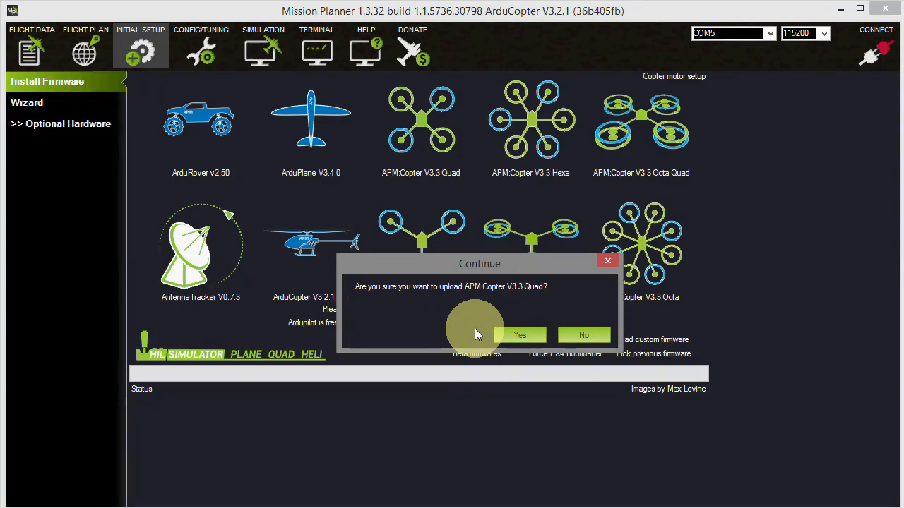
click(518, 338)
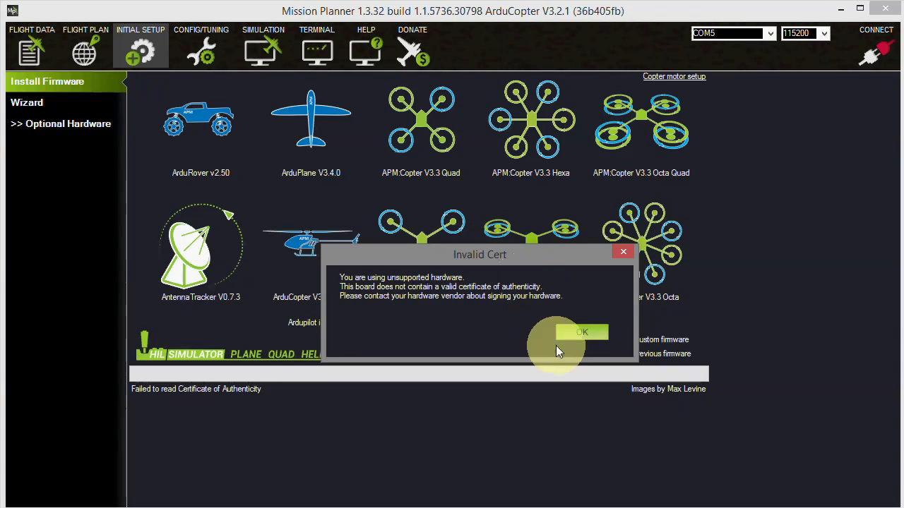
click(580, 331)
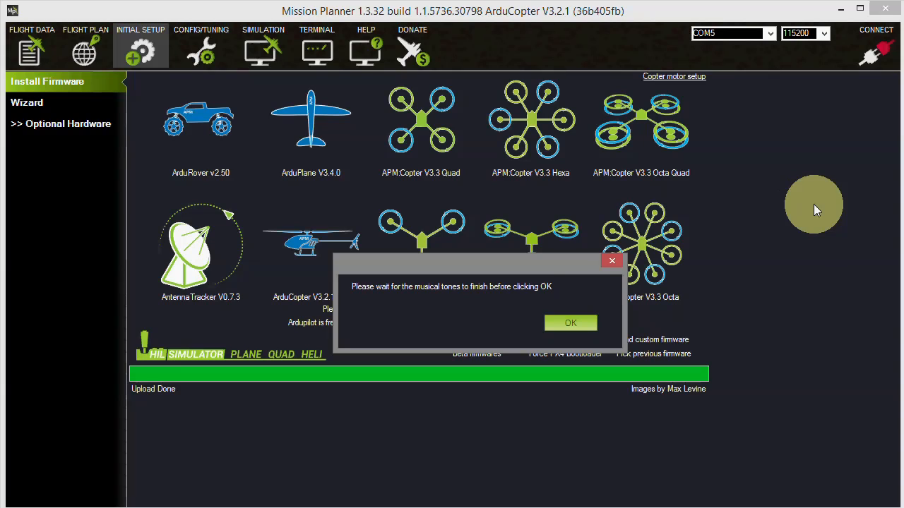
click(571, 324)
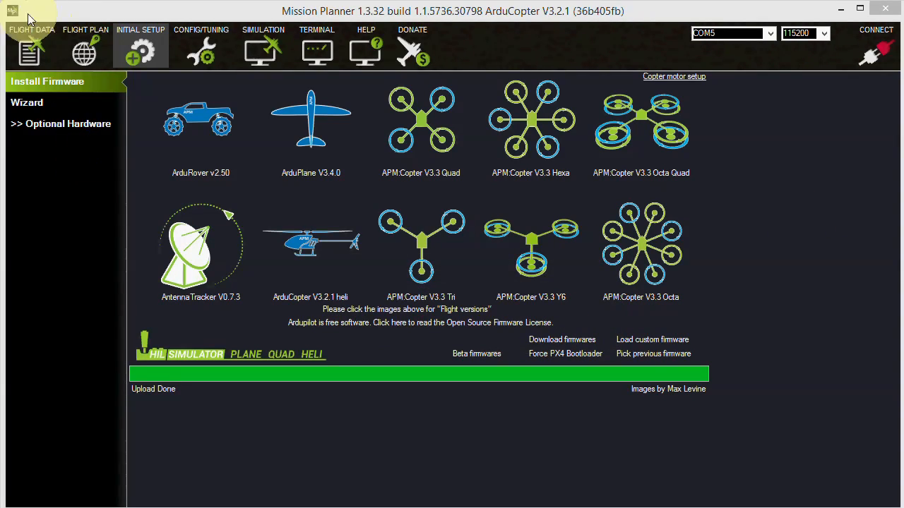
Return to the live flight data view and connect to the flight controller on COM5 at 115200.
click(30, 48)
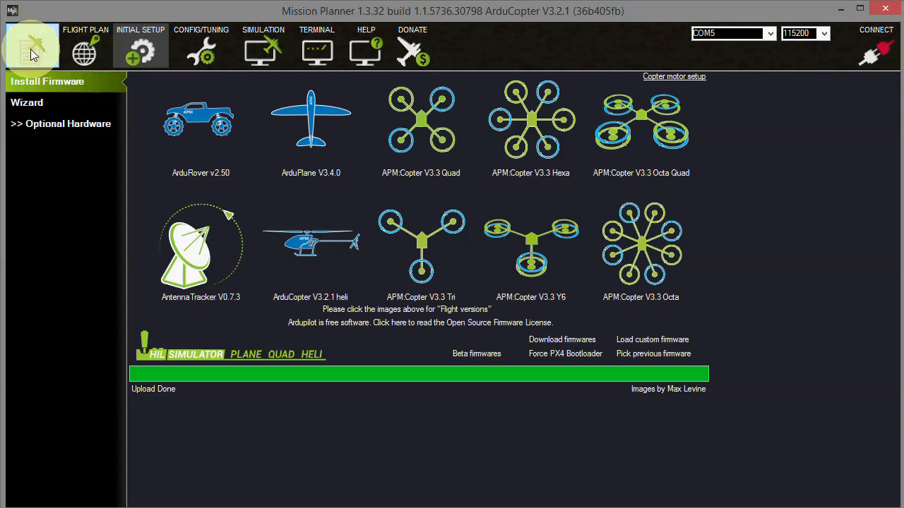
click(33, 50)
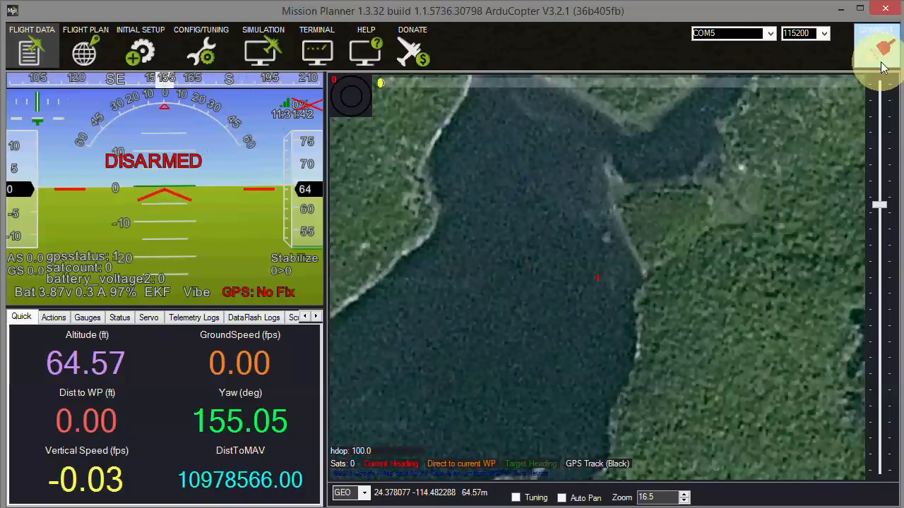
click(880, 53)
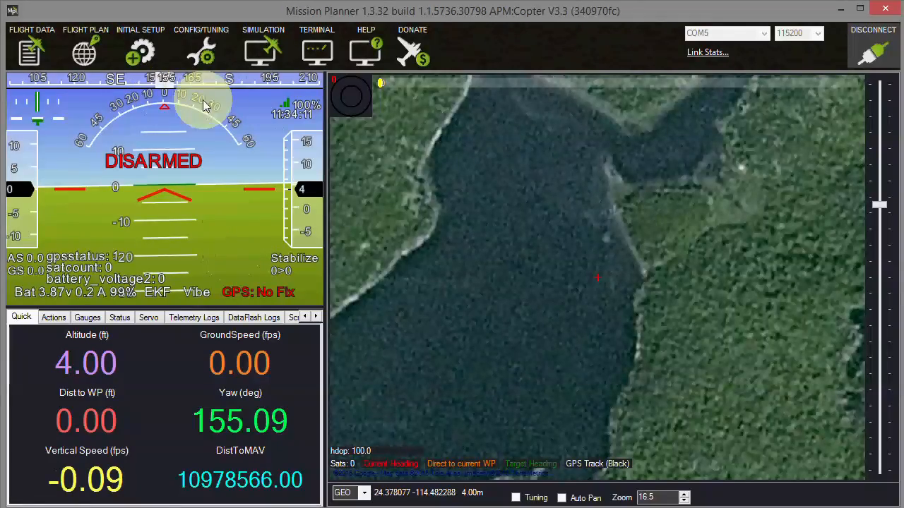
Review the frame type setup in the mandatory hardware section, including the default parameter files for standard frames.
click(146, 54)
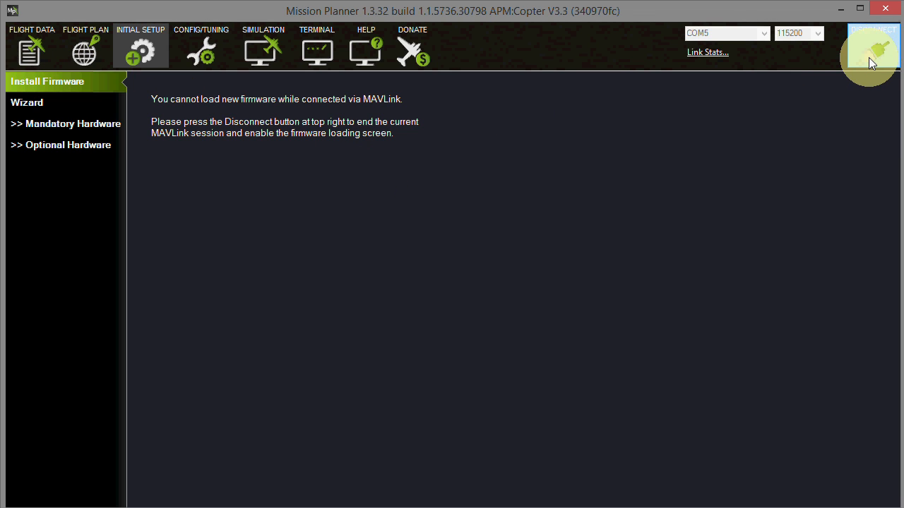
click(48, 127)
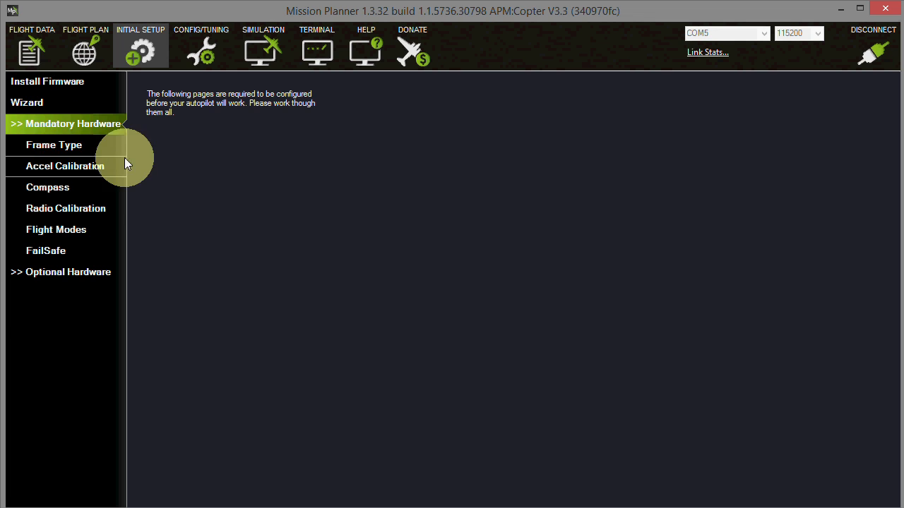
click(60, 145)
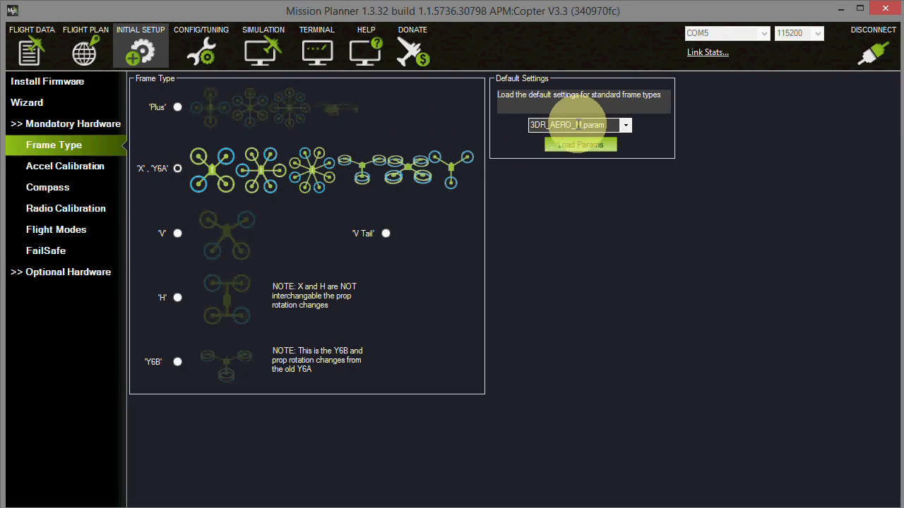
click(625, 125)
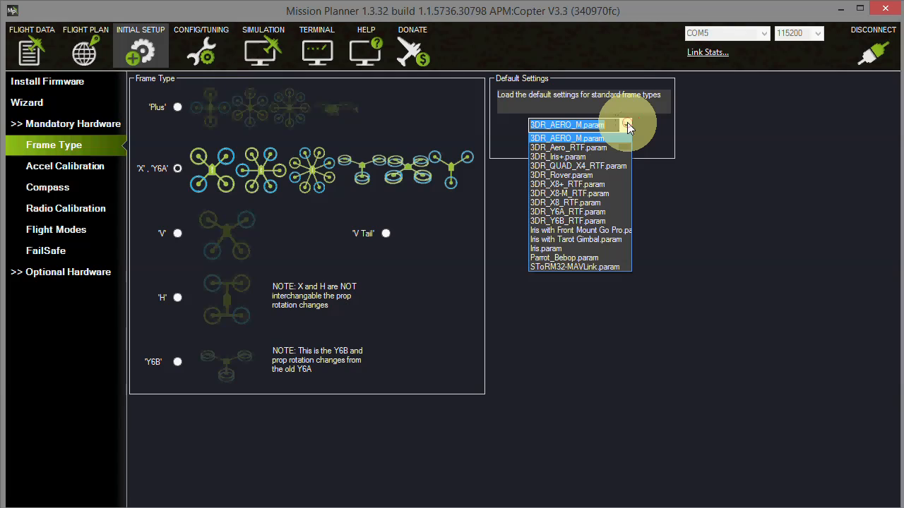
click(626, 125)
click(627, 125)
click(627, 125)
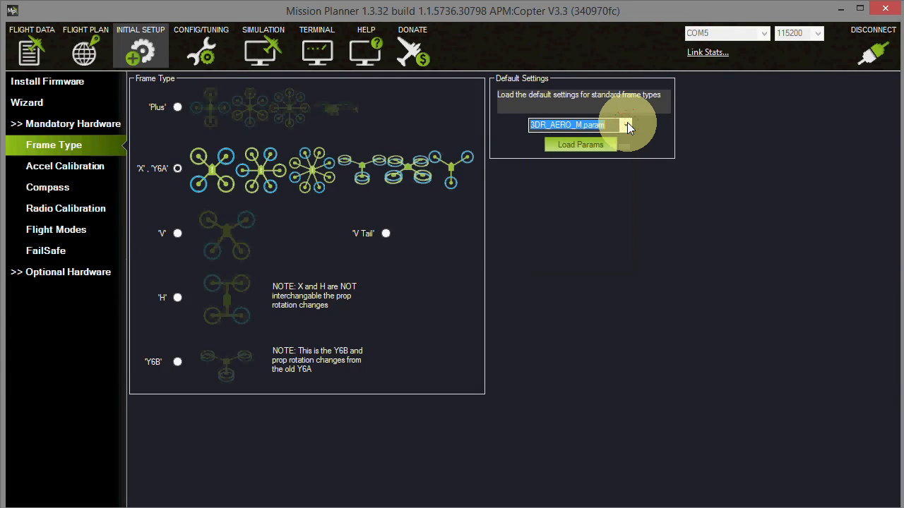
click(626, 125)
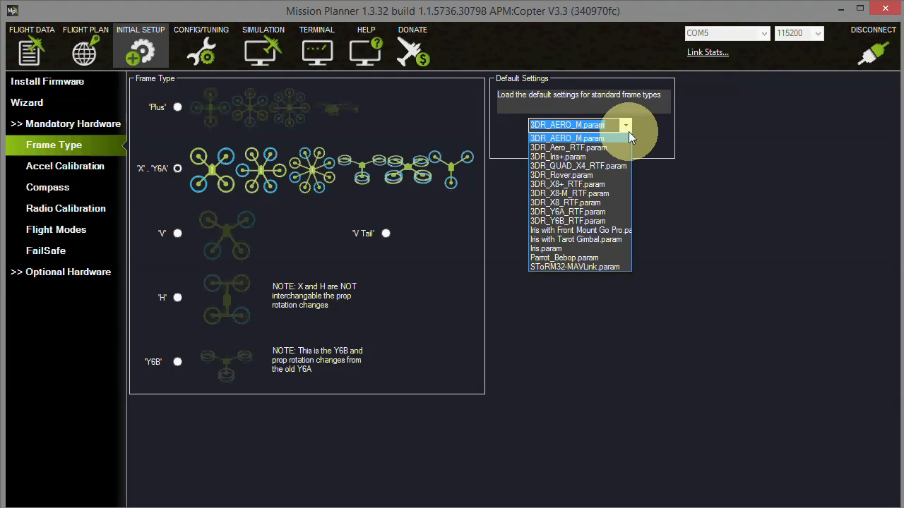
click(622, 138)
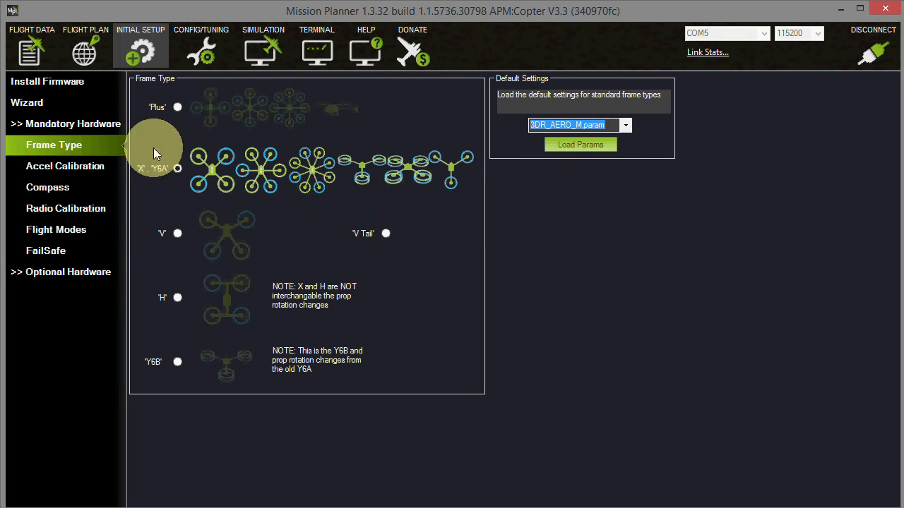
Run the accelerometer level calibration and try to start the three-axis accelerometer calibration.
click(75, 169)
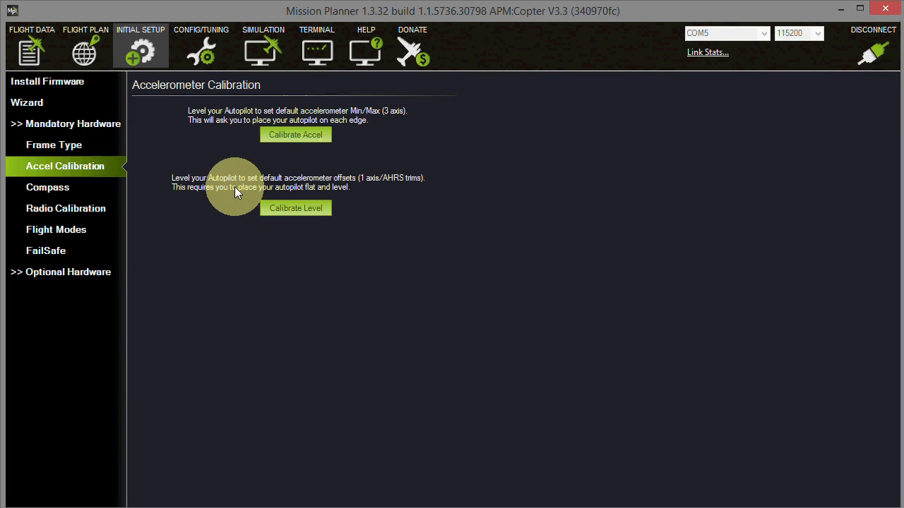
click(294, 211)
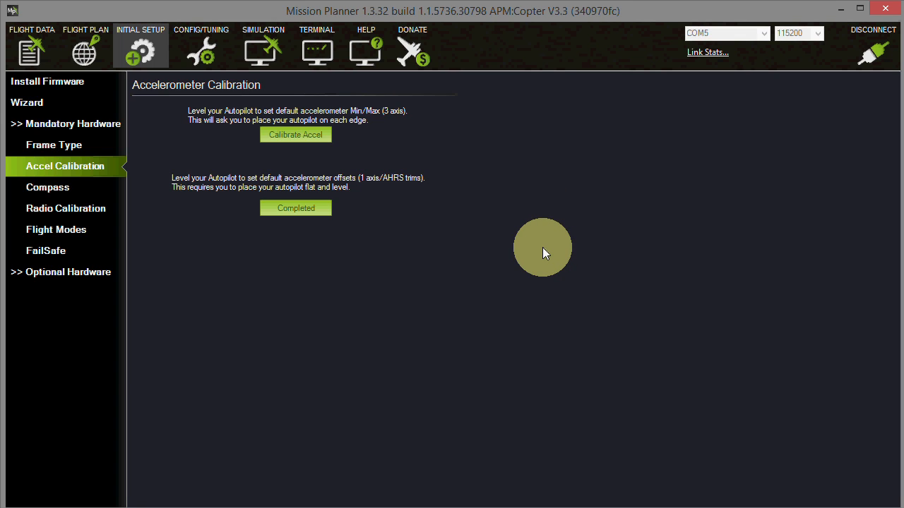
click(300, 135)
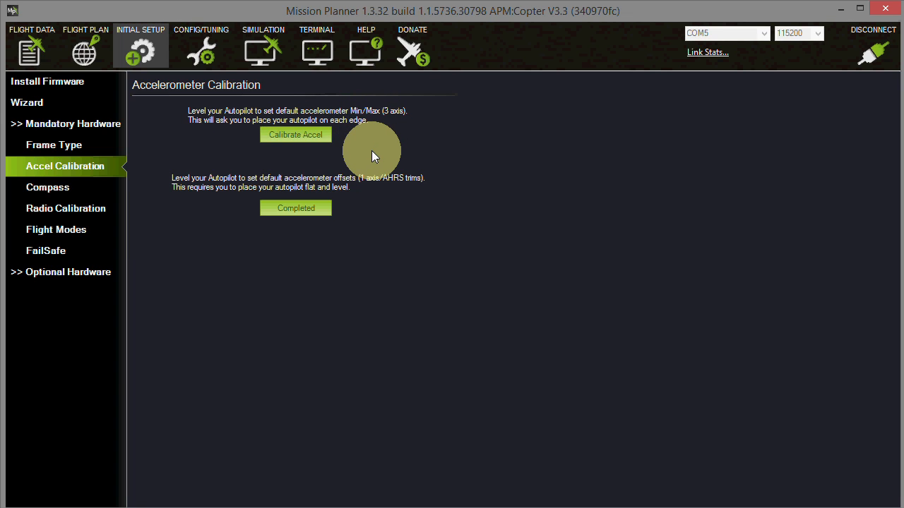
click(311, 134)
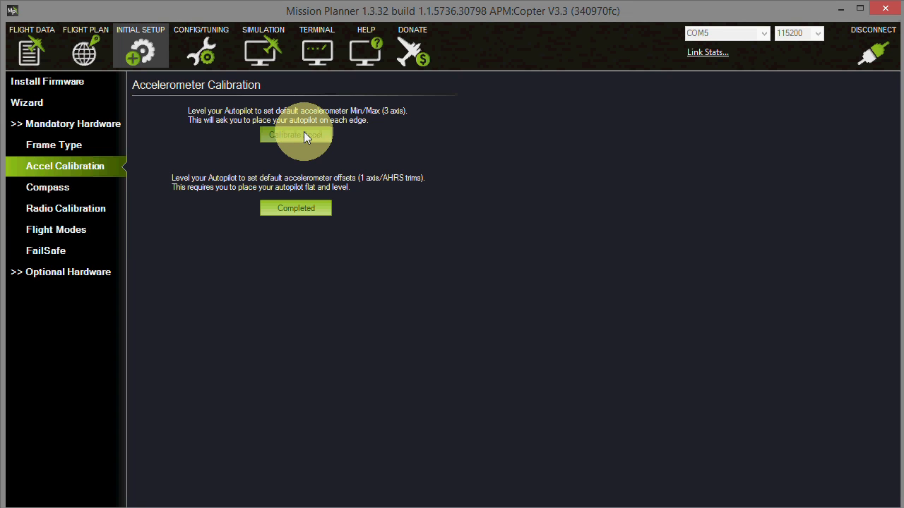
View the compass settings, and run the radio calibration through the stick extremes and the centered, throttle-down position.
click(29, 190)
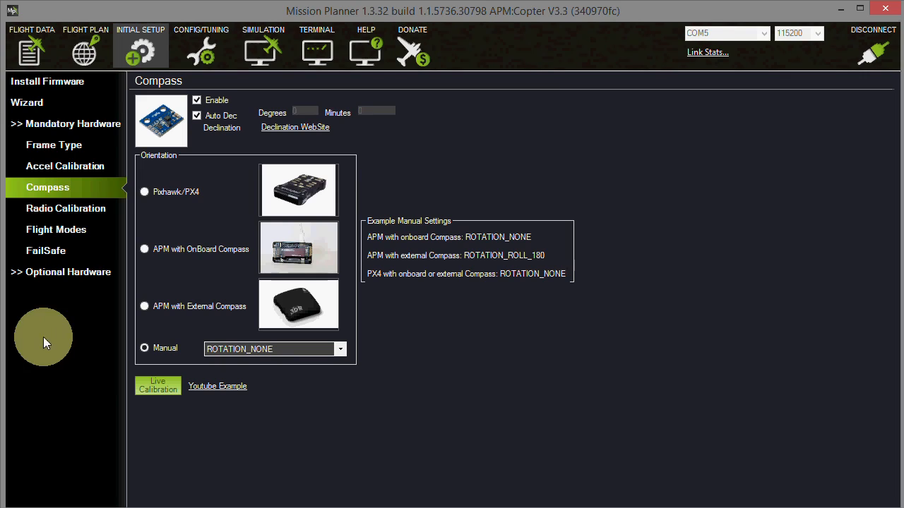
click(87, 206)
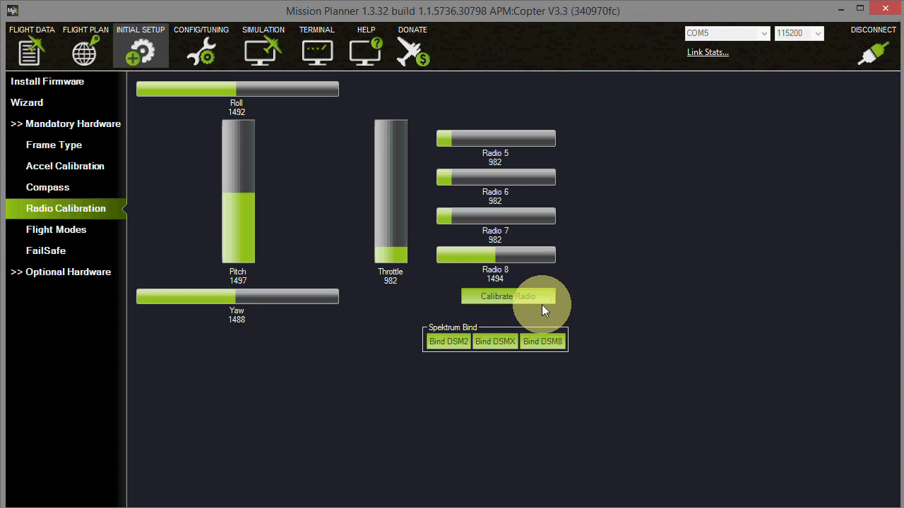
click(500, 297)
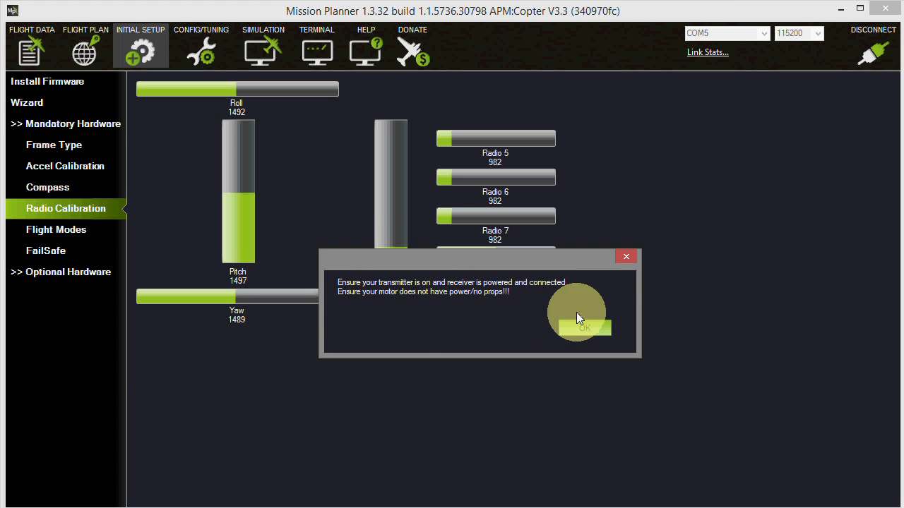
click(586, 329)
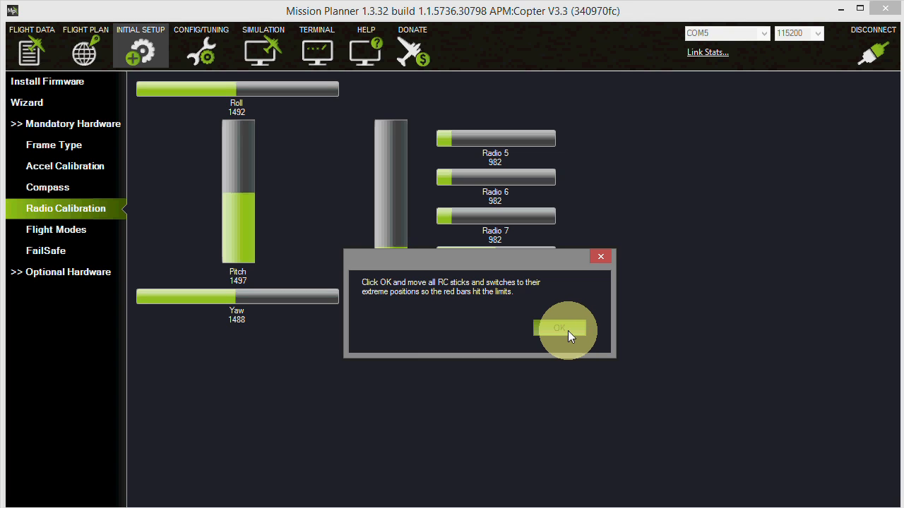
click(559, 329)
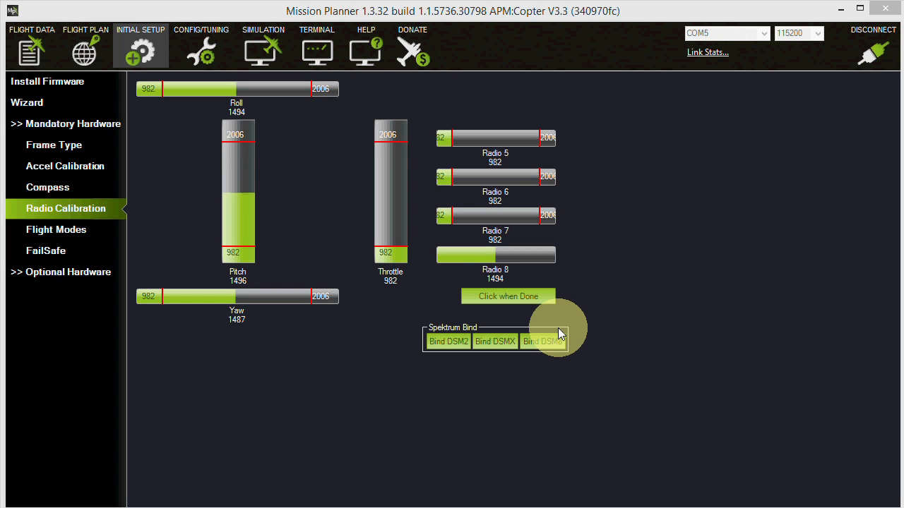
click(497, 297)
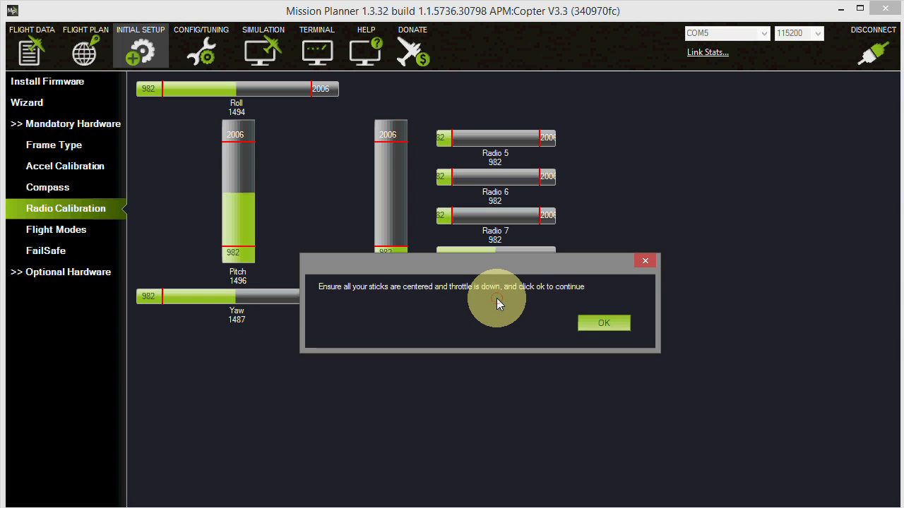
click(594, 324)
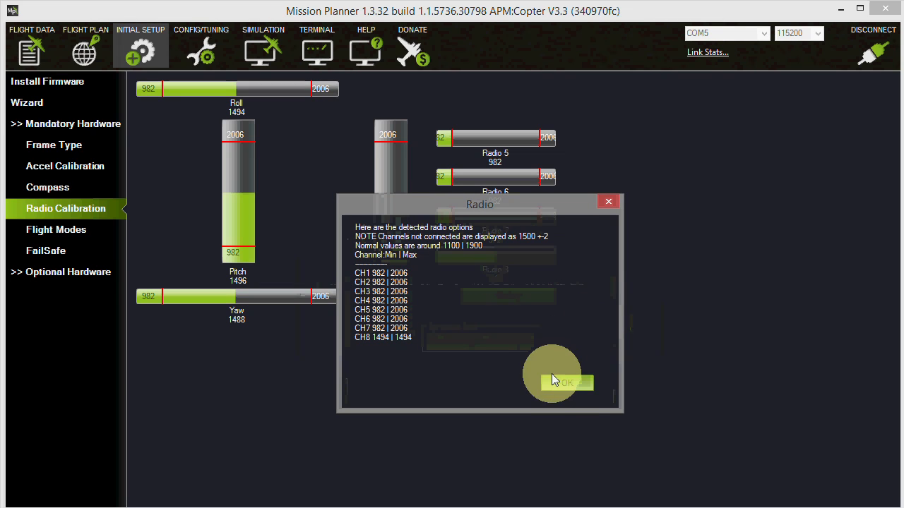
click(564, 384)
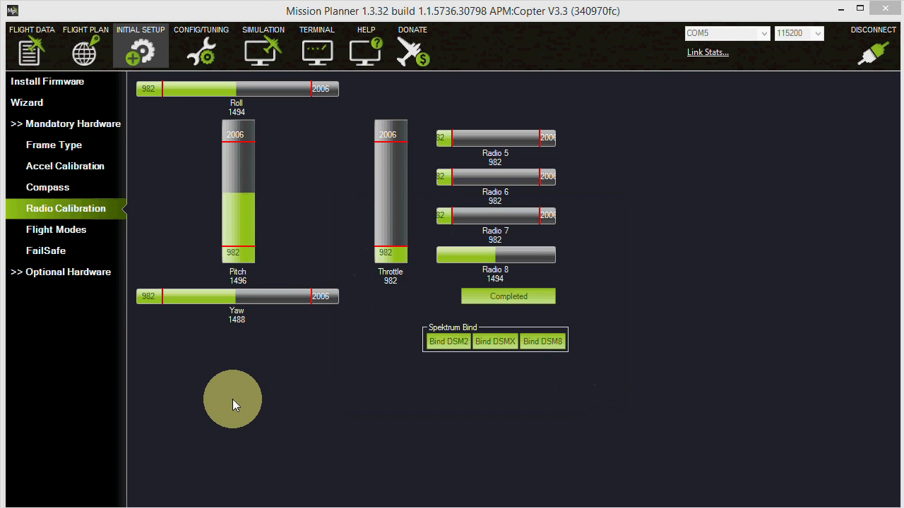
Review the six flight mode assignments and the modes available for Flight Mode 1.
click(60, 230)
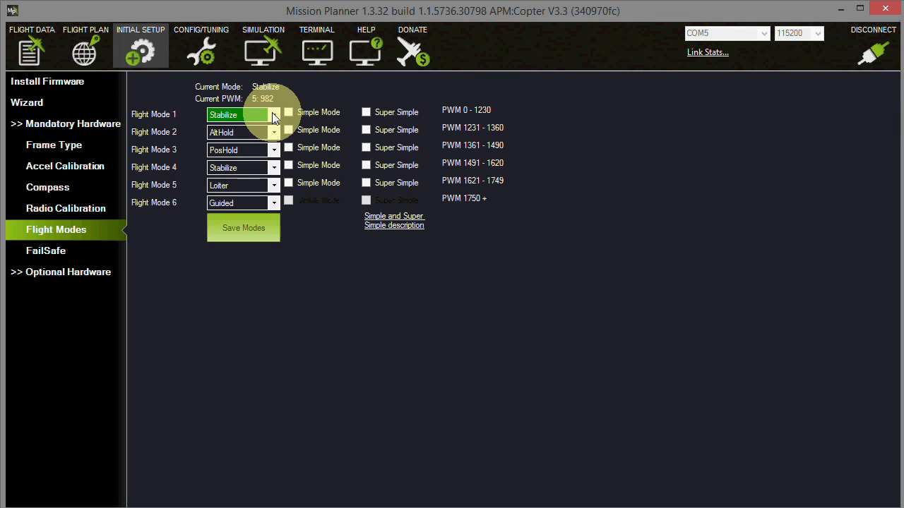
click(274, 116)
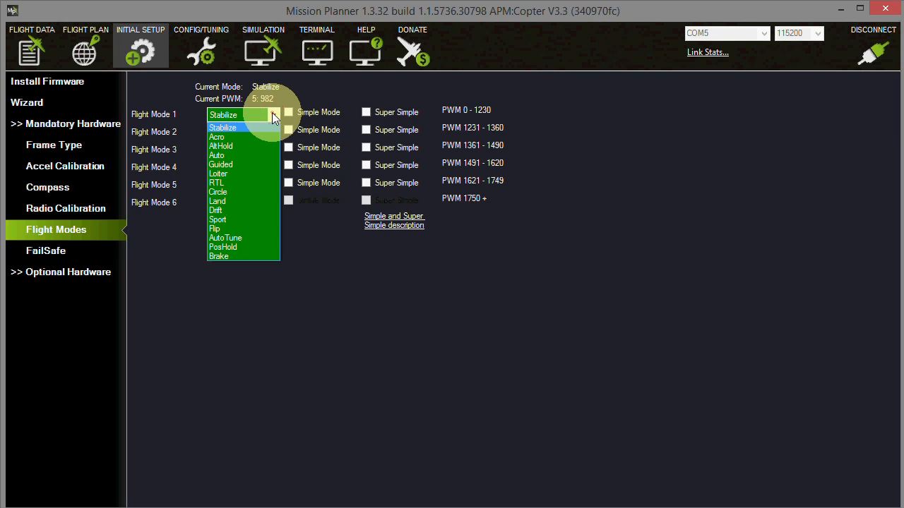
click(273, 115)
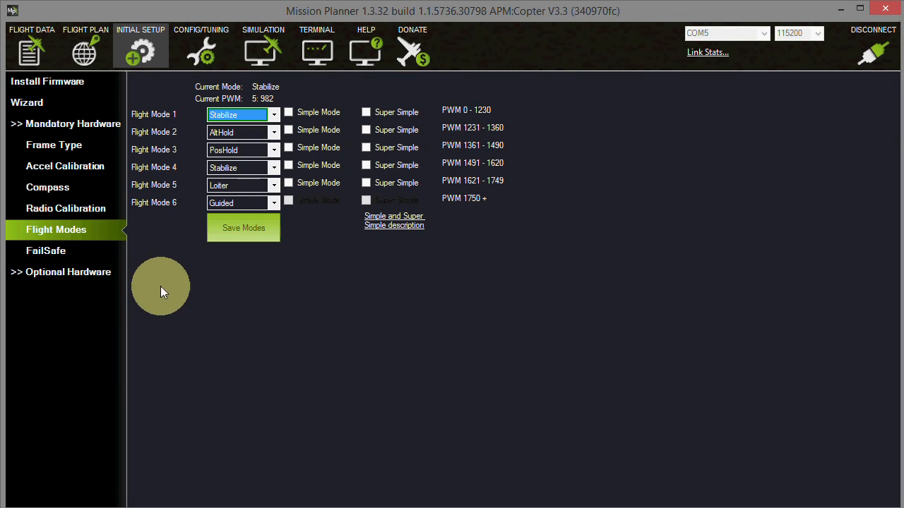
Review the battery, radio and GCS failsafe settings, and open the optional hardware setup section.
click(38, 250)
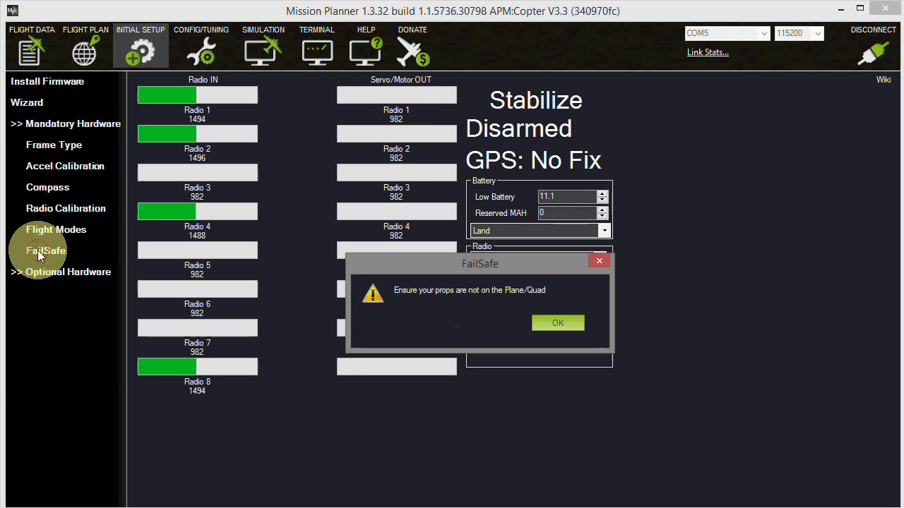
click(557, 326)
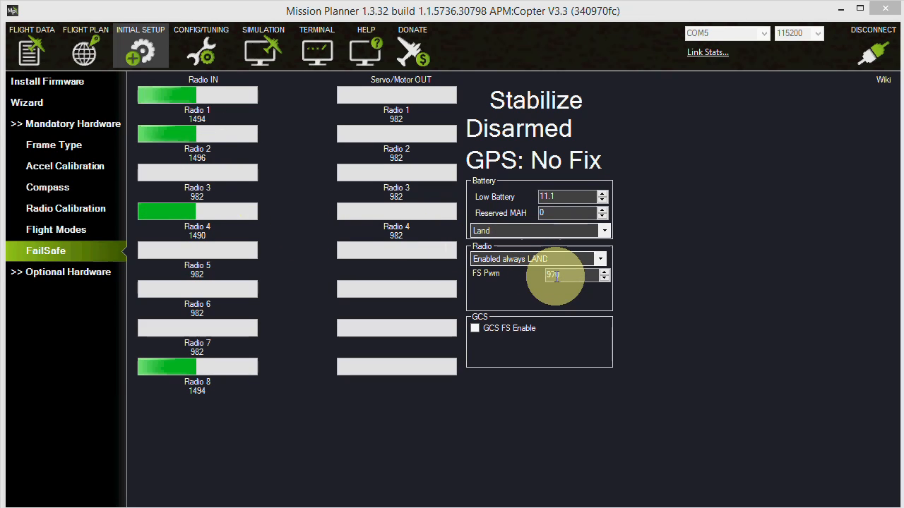
click(209, 162)
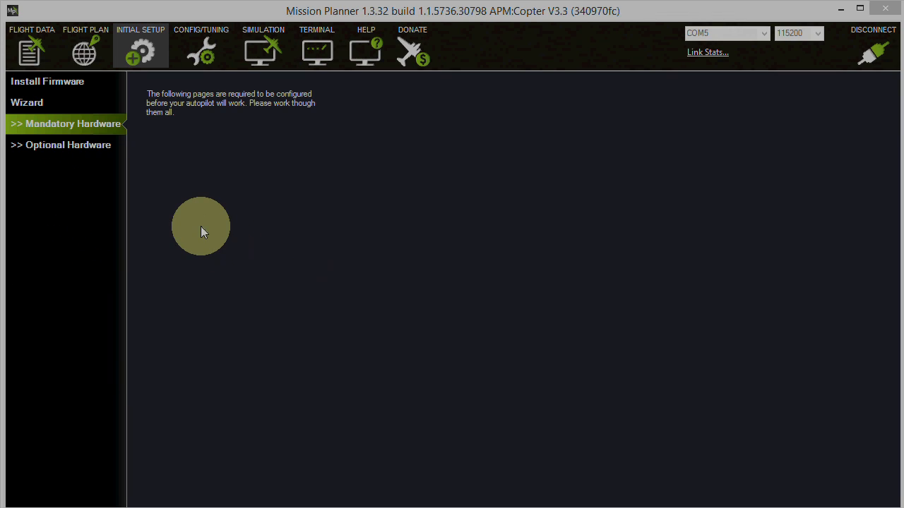
click(18, 145)
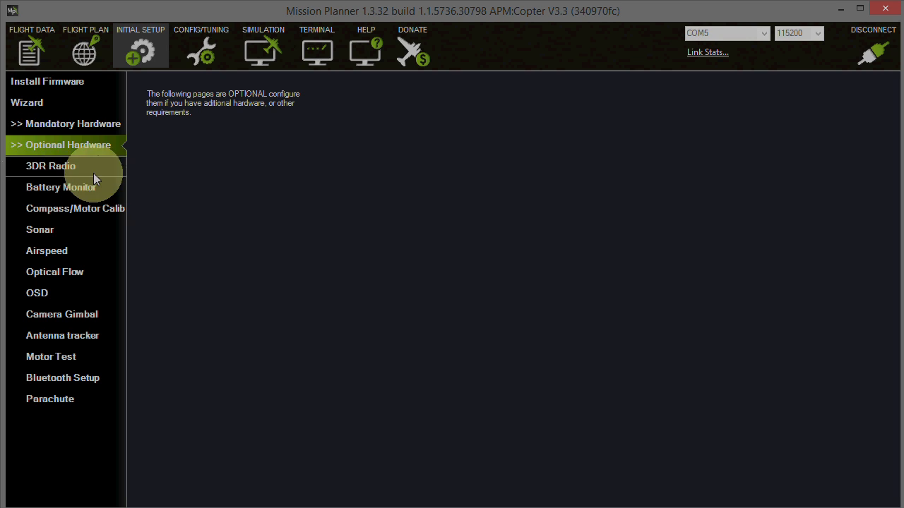
Configure the battery monitor with 4: Voltage and Current monitoring, the 4: 3DR Power Module sensor and the 4: Pixhawk board version.
click(35, 187)
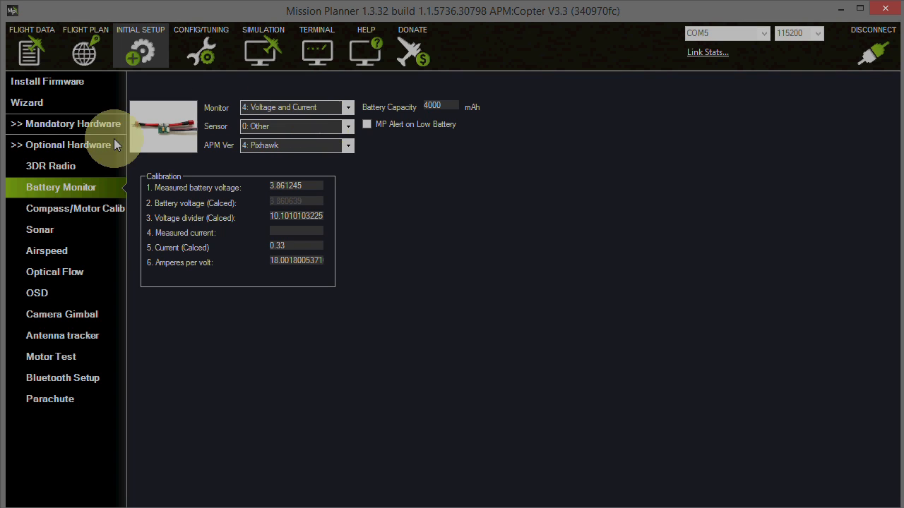
click(349, 146)
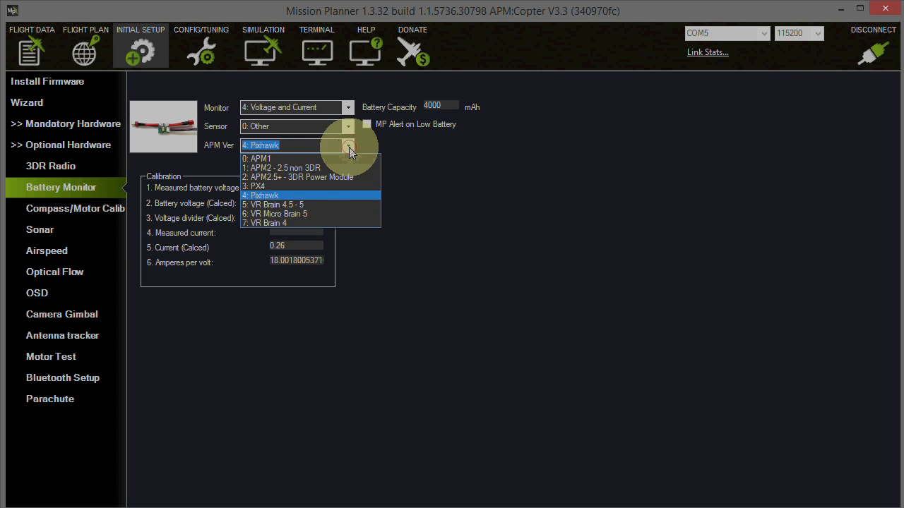
click(284, 200)
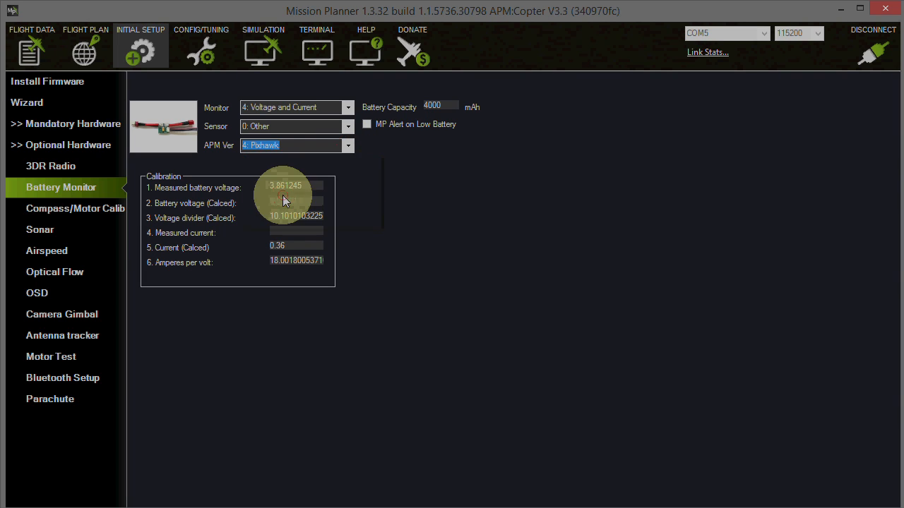
click(351, 126)
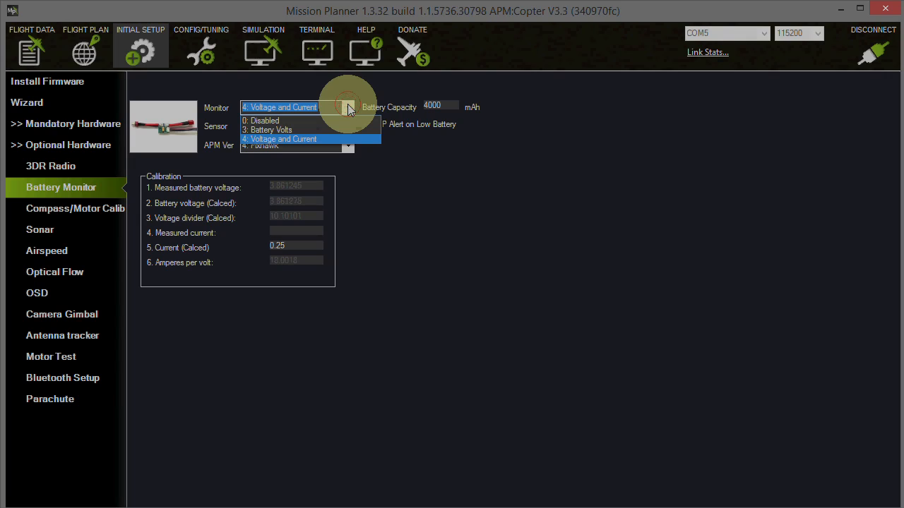
click(348, 107)
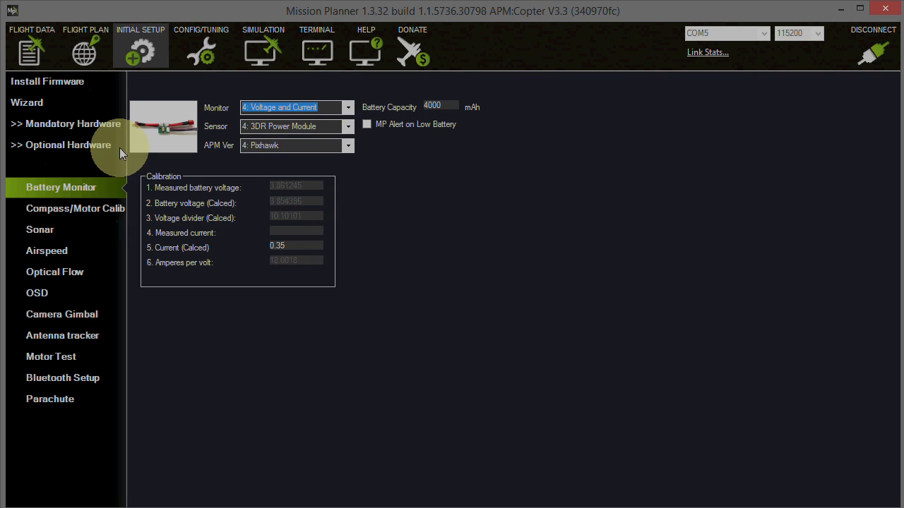
Open the full parameter list, acknowledge the raw parameter warning, and look through the parameters including the compass entries.
click(207, 50)
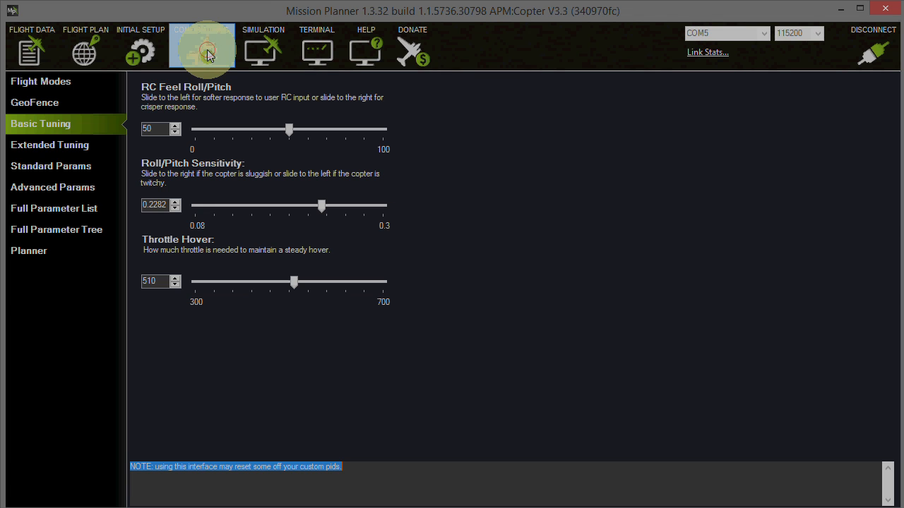
click(76, 209)
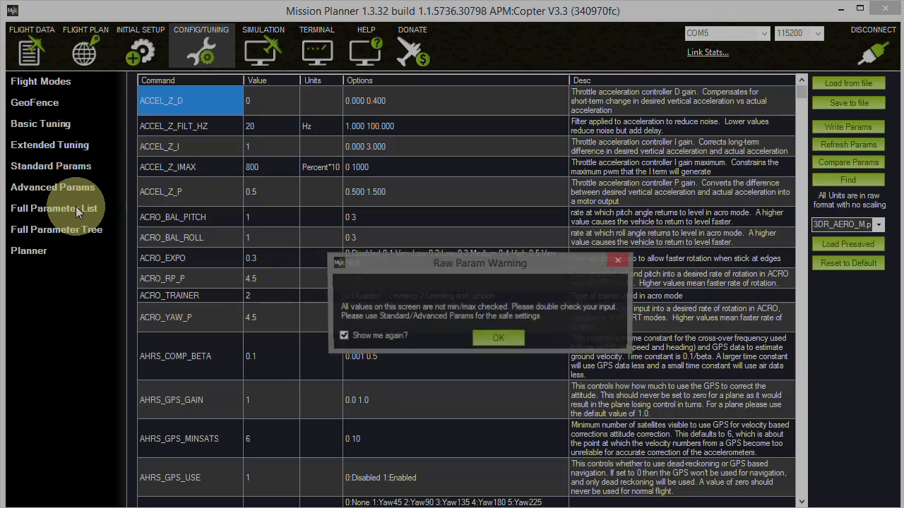
click(499, 333)
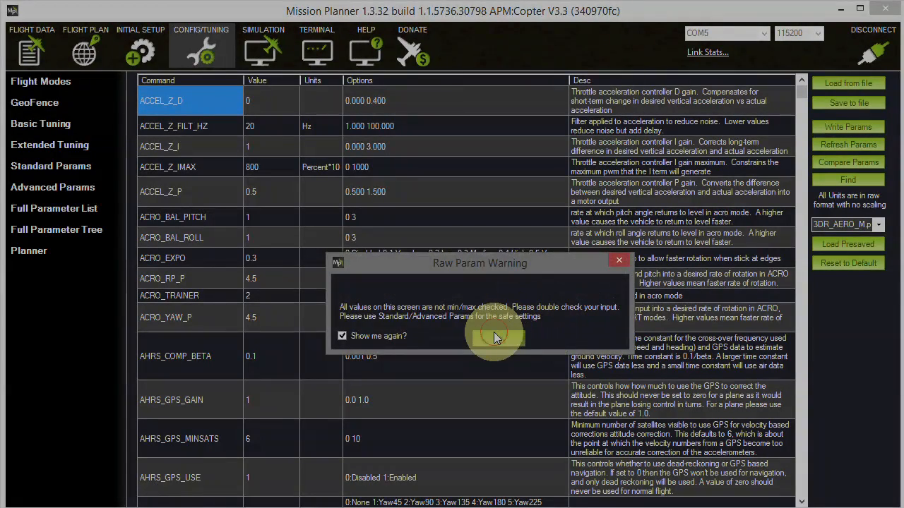
drag(802, 91, 800, 158)
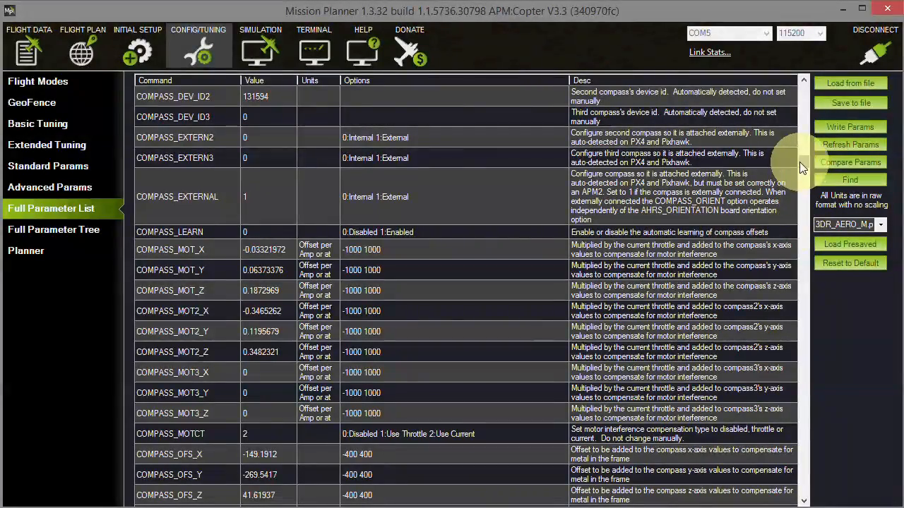
scroll(802, 171, down, 2)
drag(800, 165, 800, 189)
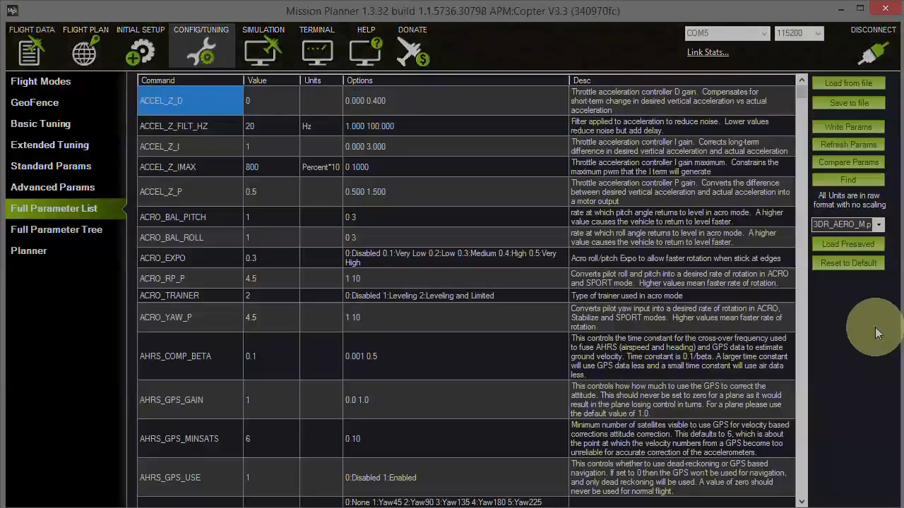
Save the full parameter list to a param file named test, accepting the suggested custom note.
click(849, 147)
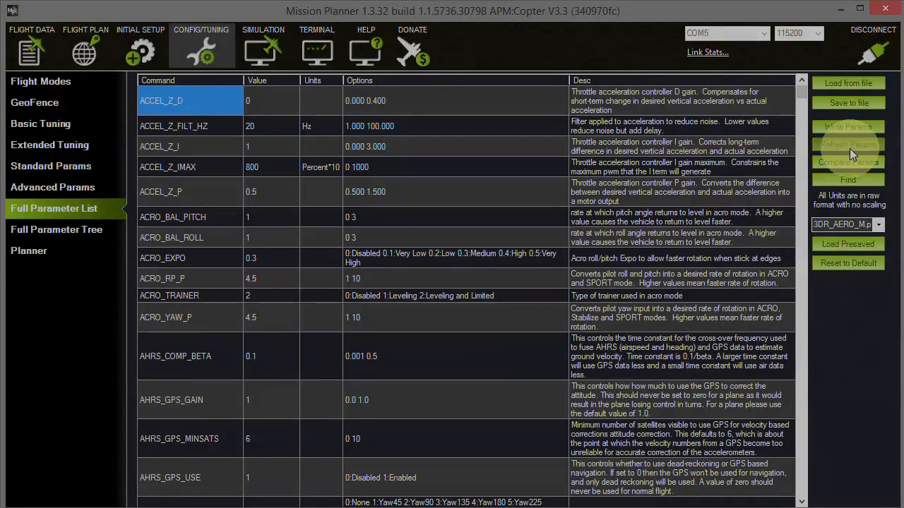
click(851, 127)
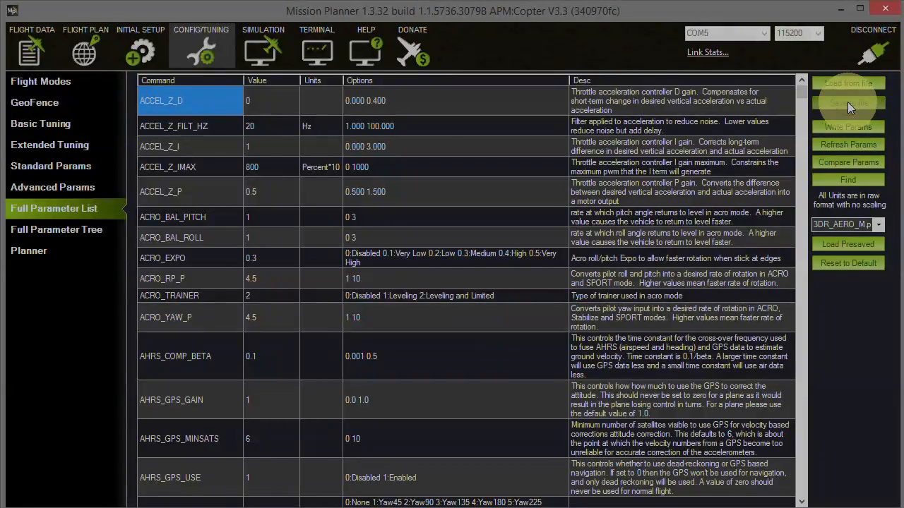
click(848, 102)
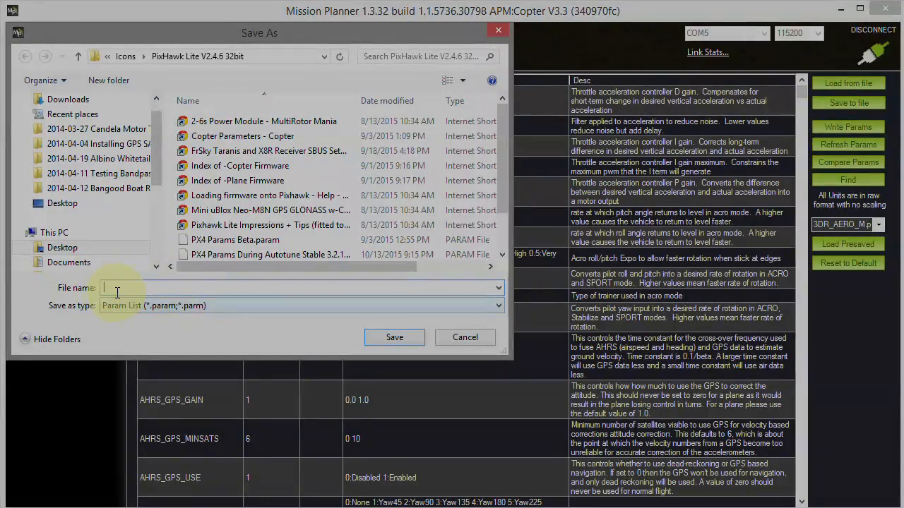
text(t)
key(BackSpace)
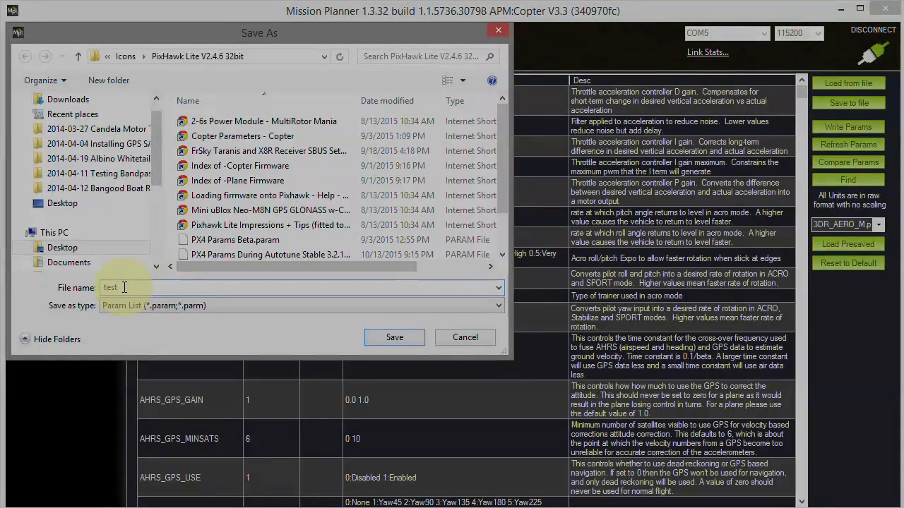
click(409, 338)
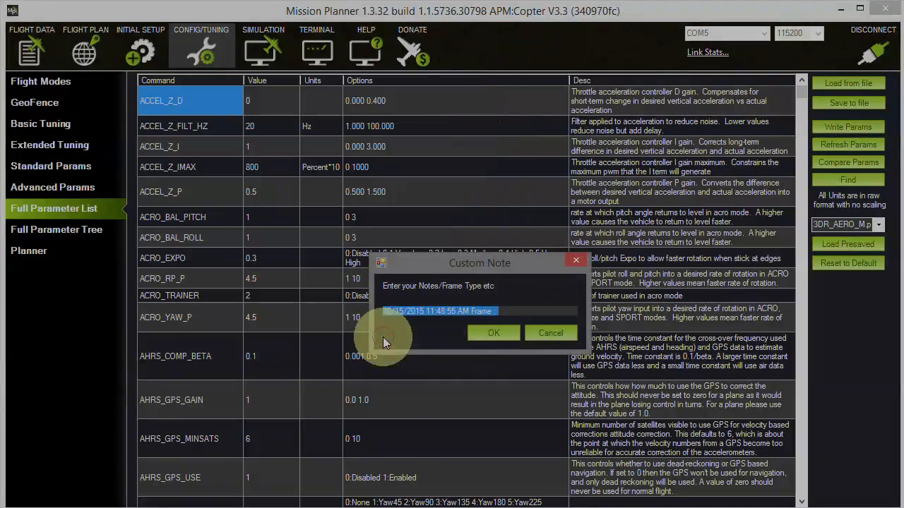
click(488, 336)
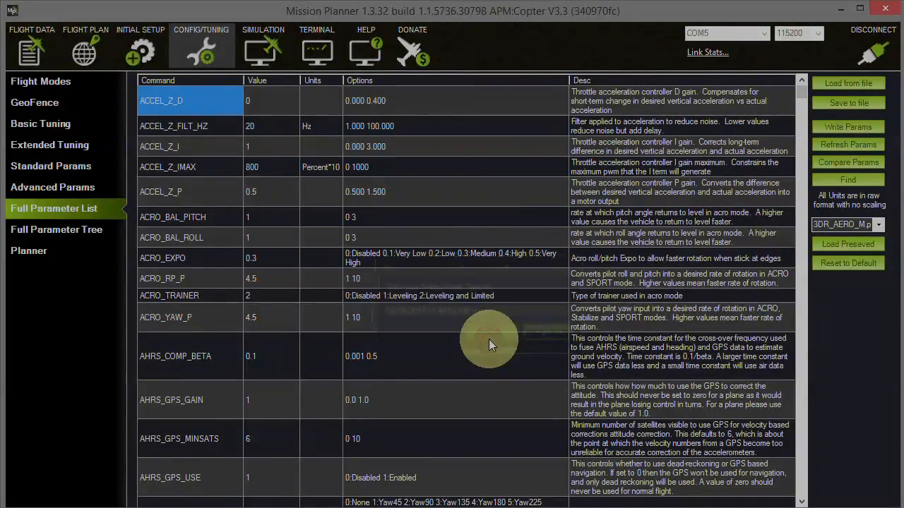
View the extended tuning values, and return to the initial setup to open the 3DR Radio settings.
click(106, 150)
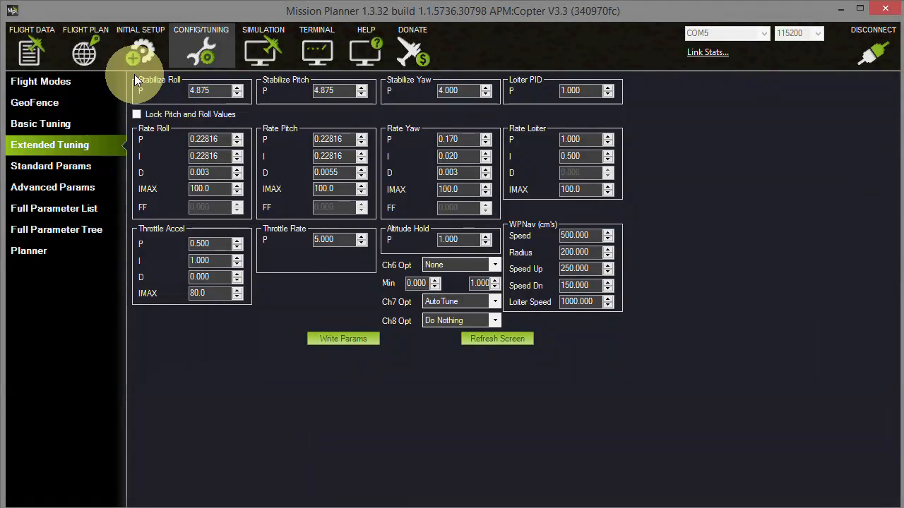
click(140, 51)
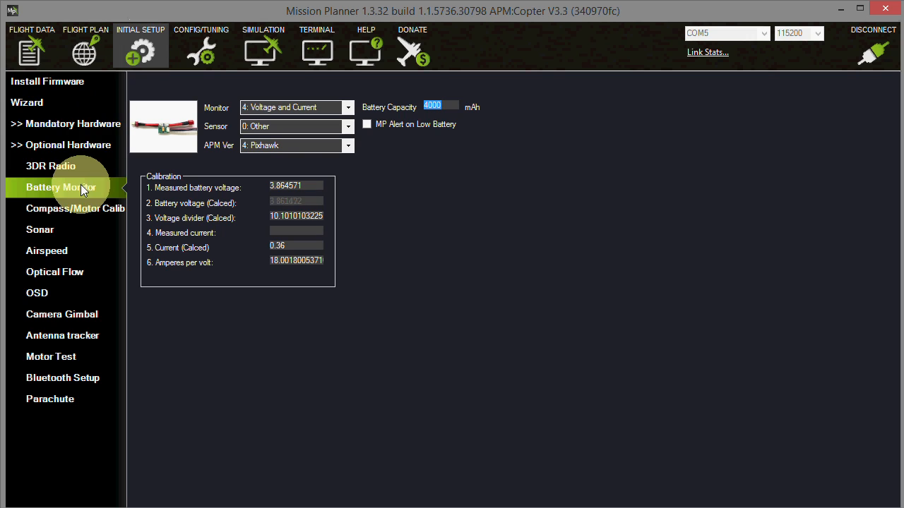
click(54, 165)
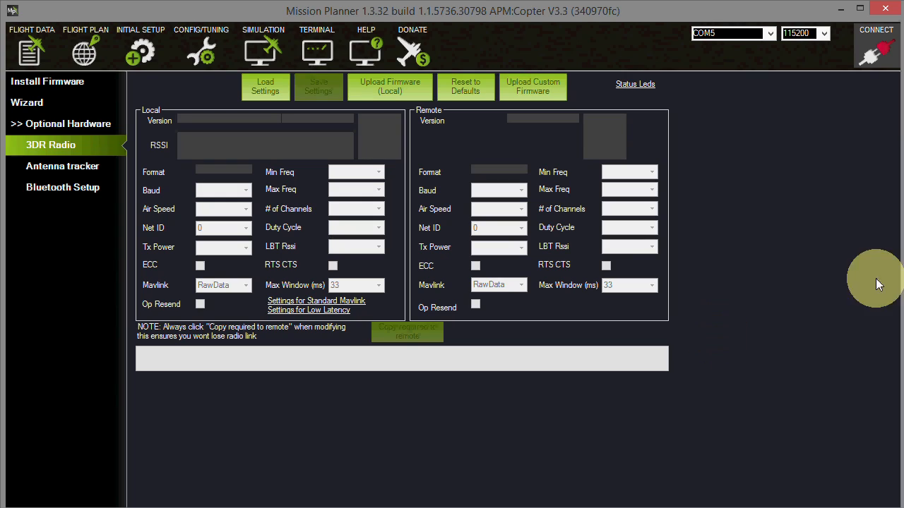
Select COM6 as the connection port for the telemetry radio, with a baud rate of 57600.
click(771, 35)
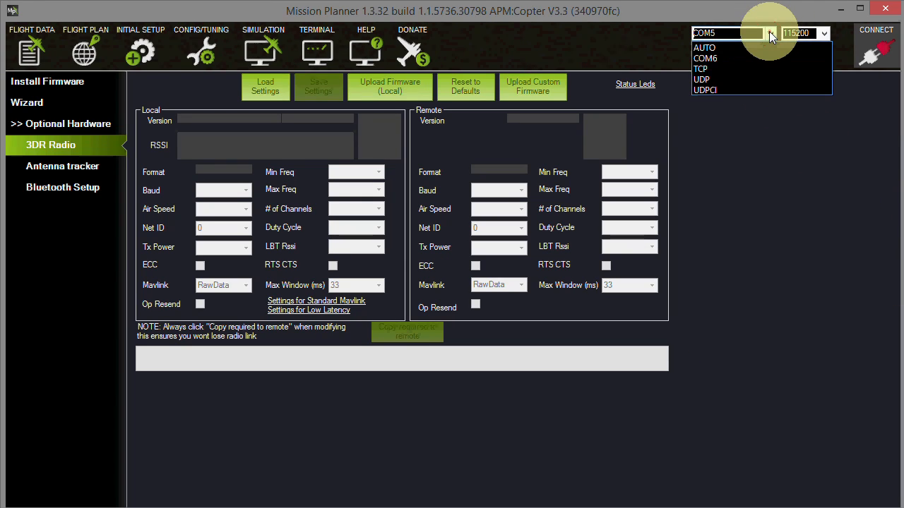
click(709, 59)
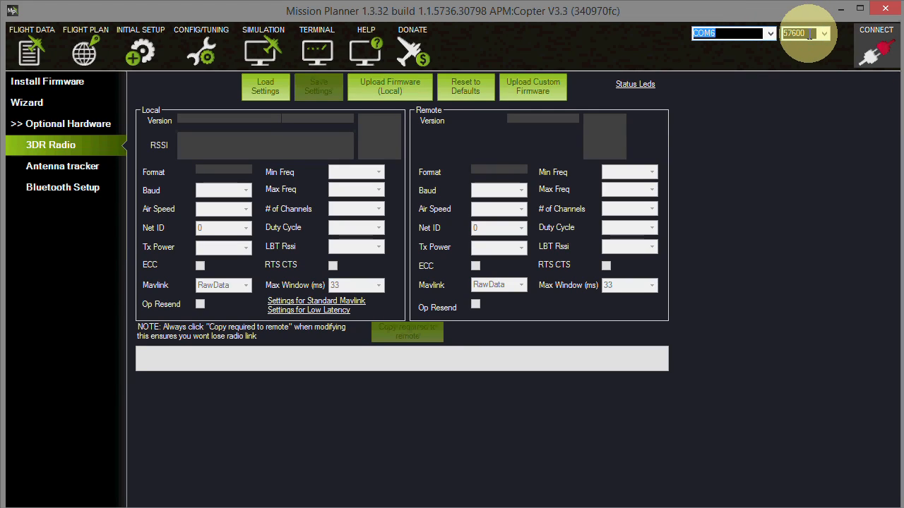
click(769, 33)
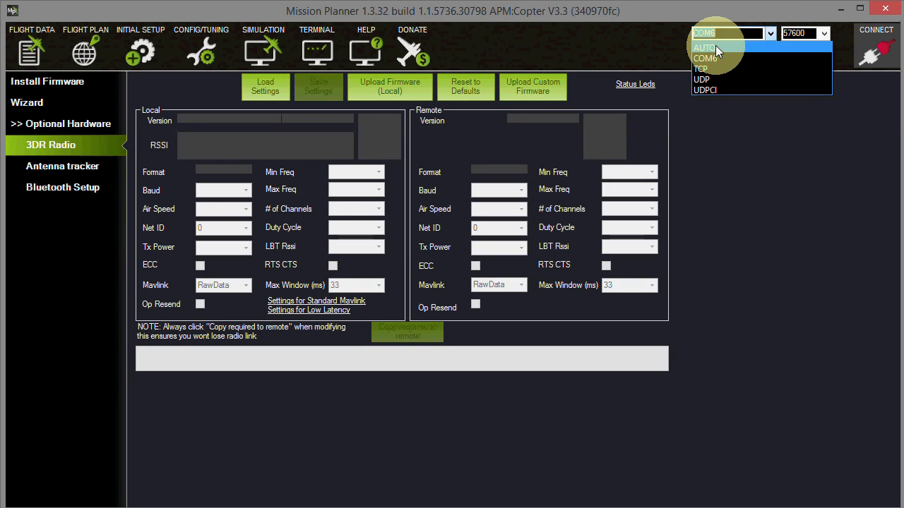
click(710, 48)
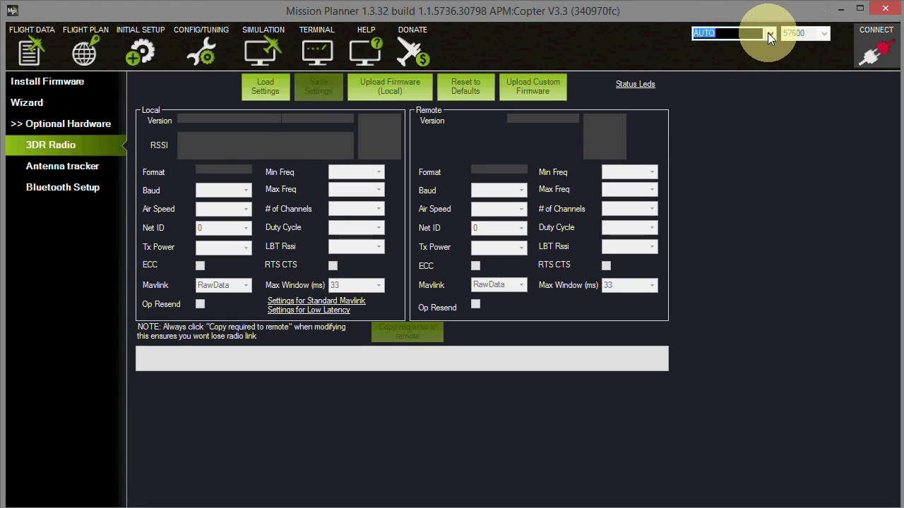
click(769, 33)
click(734, 58)
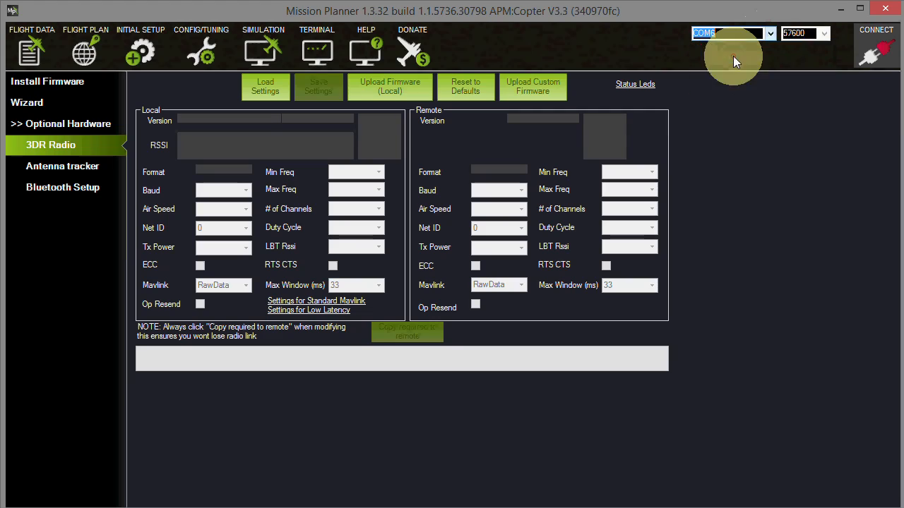
Check the available baud rates, keep COM6 at 57600, and load the local and remote 3DR radio settings.
click(824, 33)
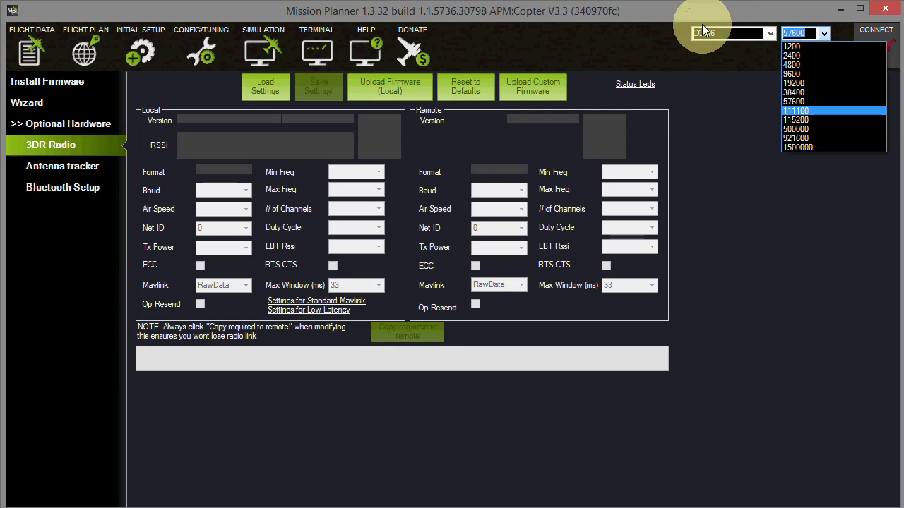
click(724, 52)
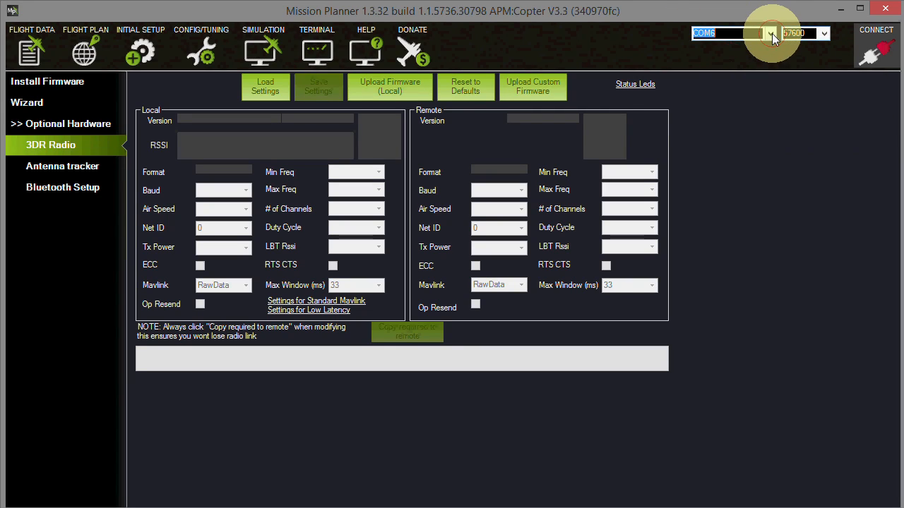
click(770, 33)
click(747, 55)
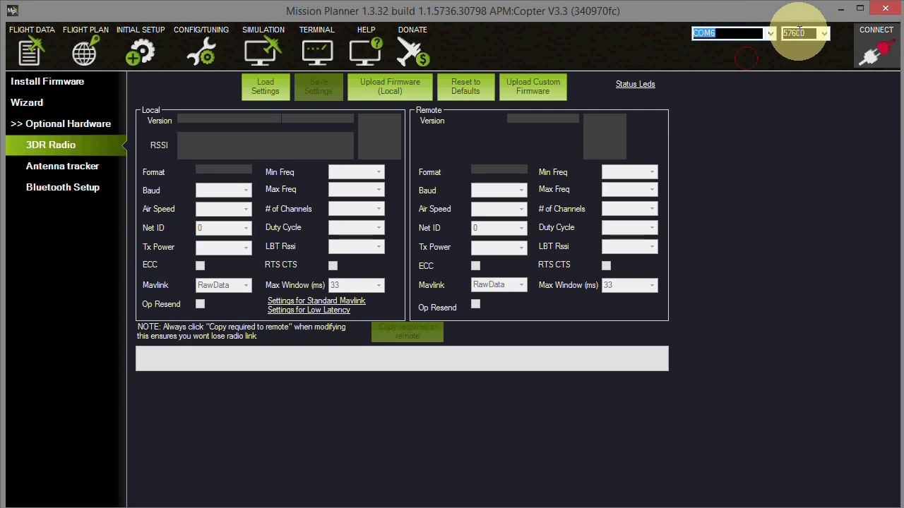
click(876, 56)
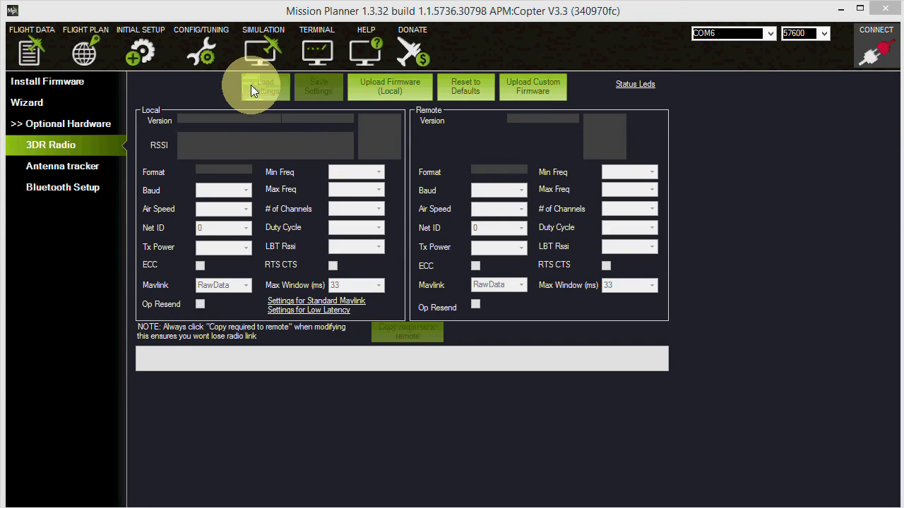
click(264, 88)
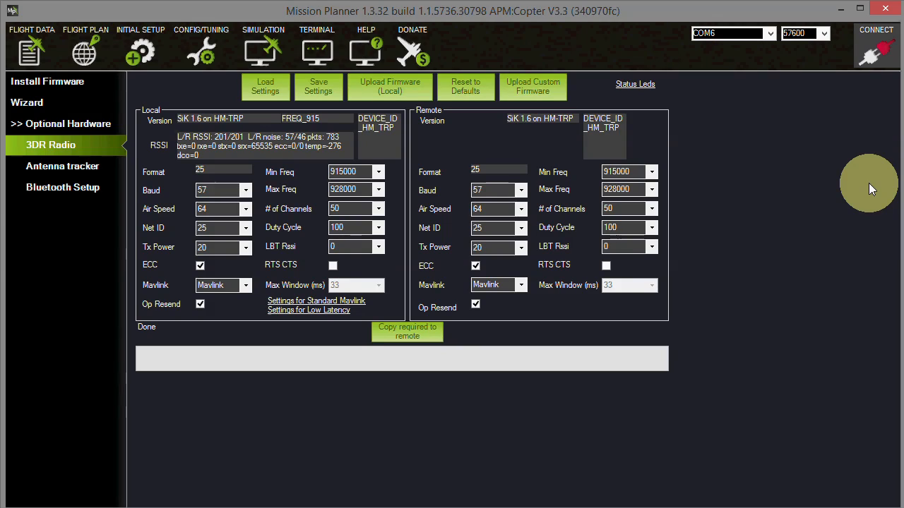
Open the accelerometer calibration in the mandatory hardware section and run the level calibration over the COM6 connection.
click(18, 126)
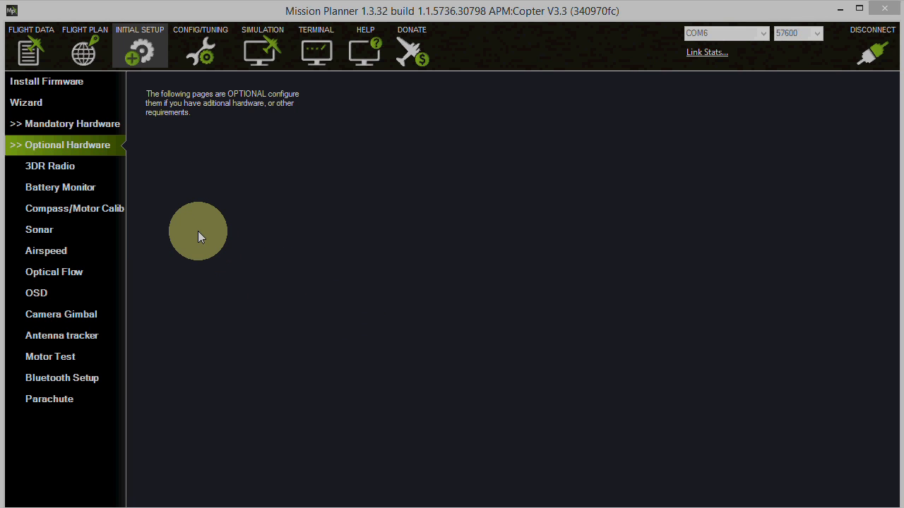
click(16, 146)
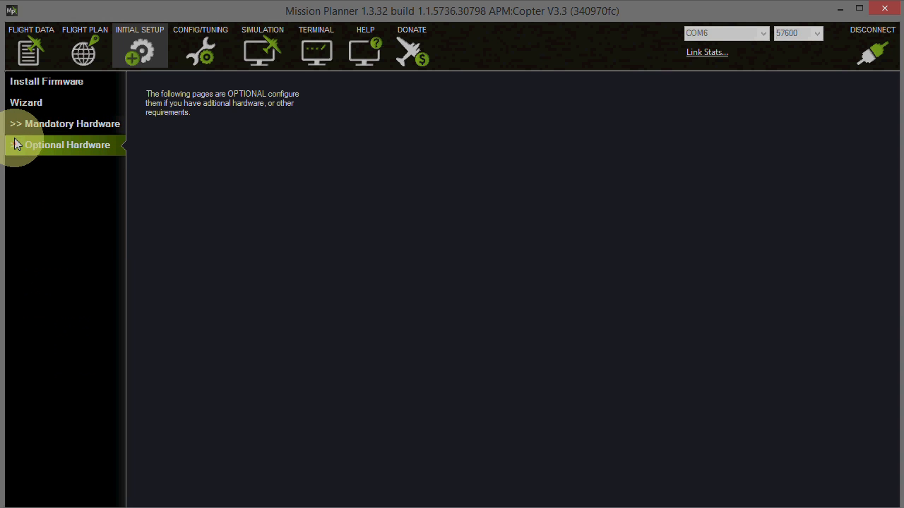
click(18, 126)
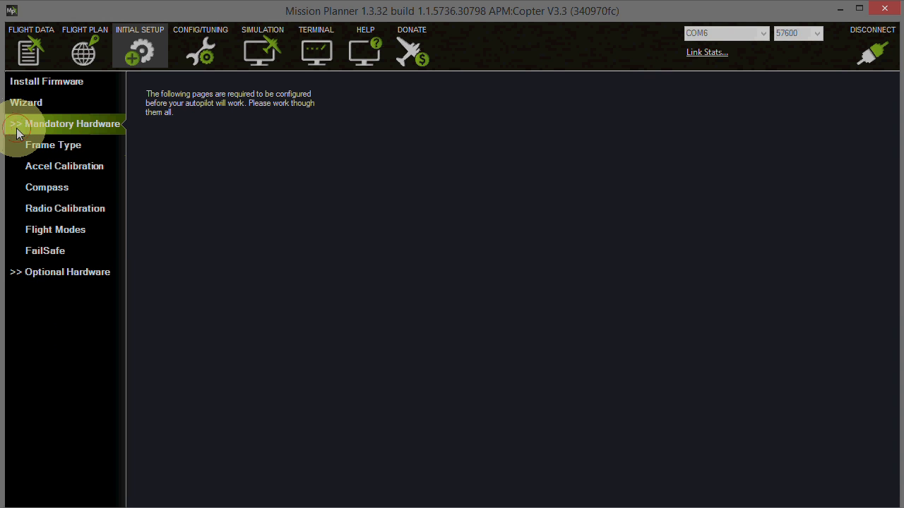
click(17, 125)
click(21, 126)
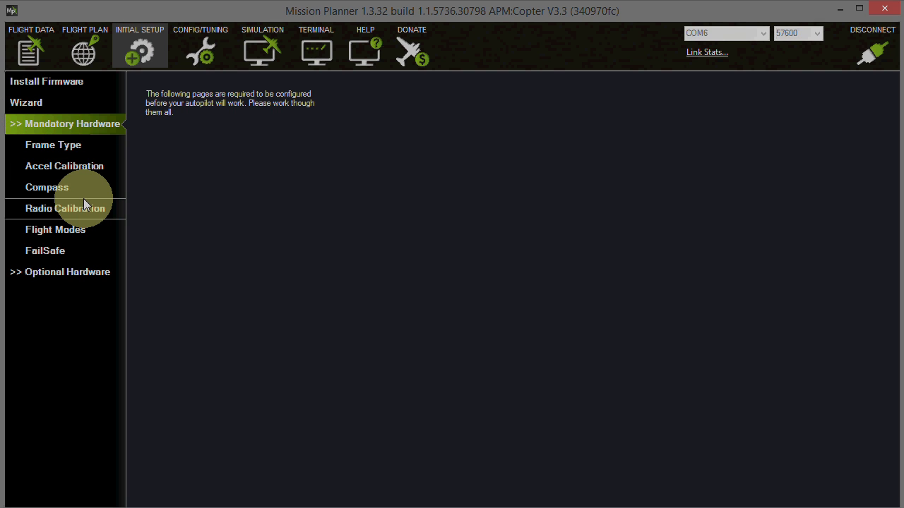
click(77, 168)
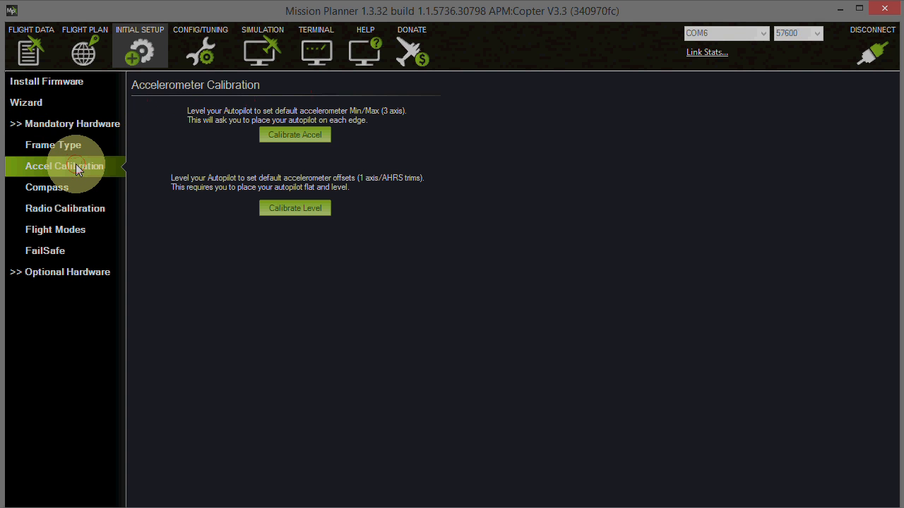
click(281, 210)
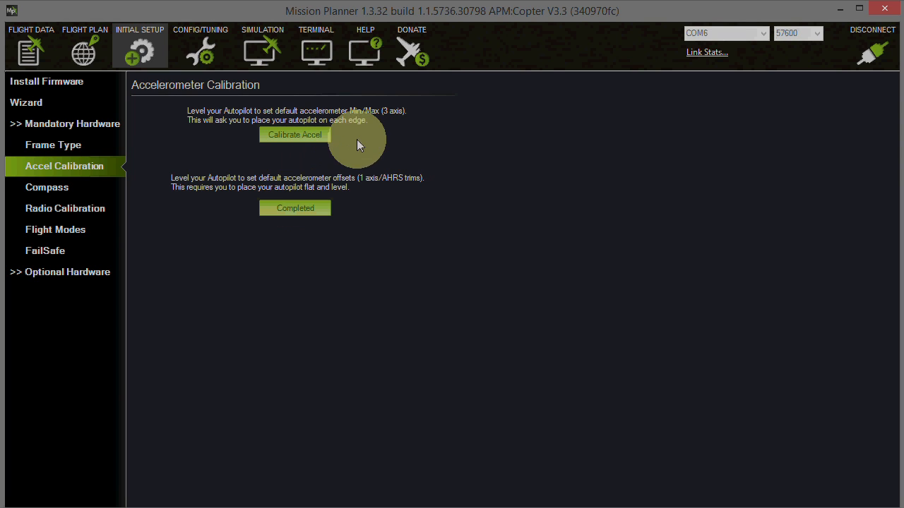
Run the 3-axis accelerometer calibration, confirming the level, left side, right side, nose down, nose up and back positions.
click(292, 135)
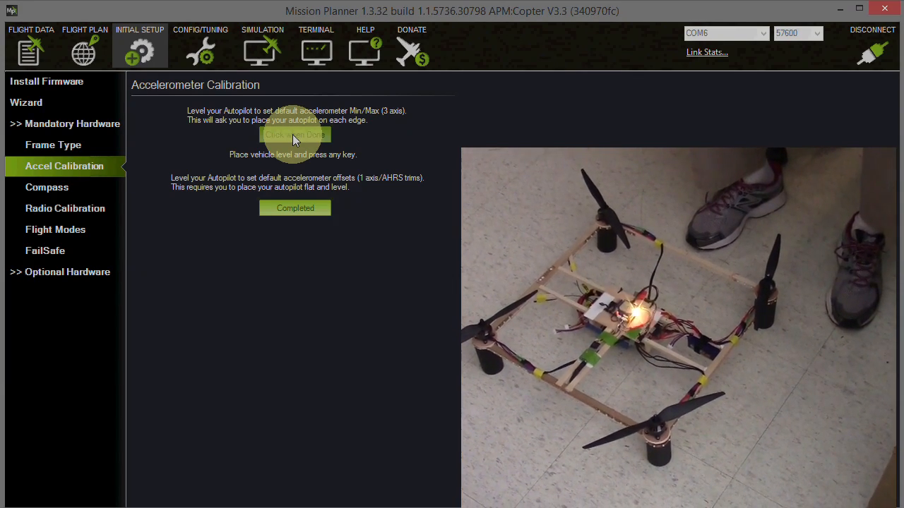
click(292, 134)
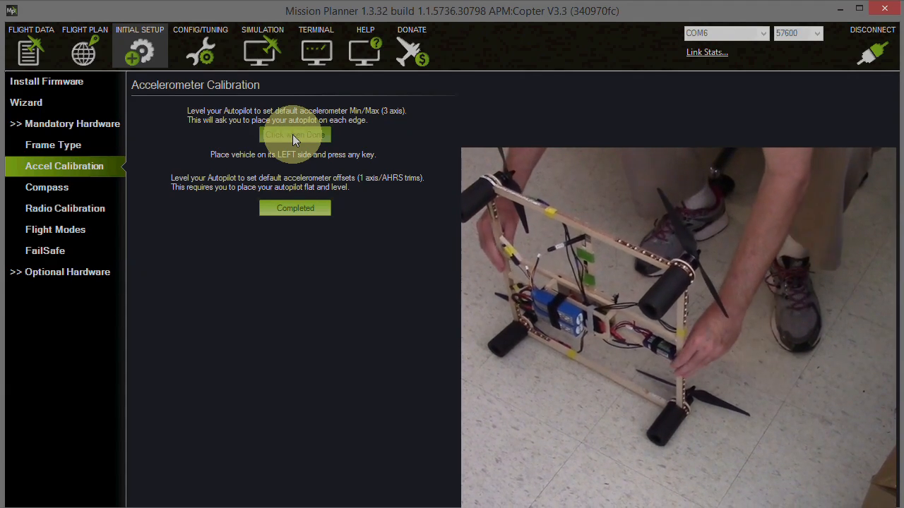
click(293, 134)
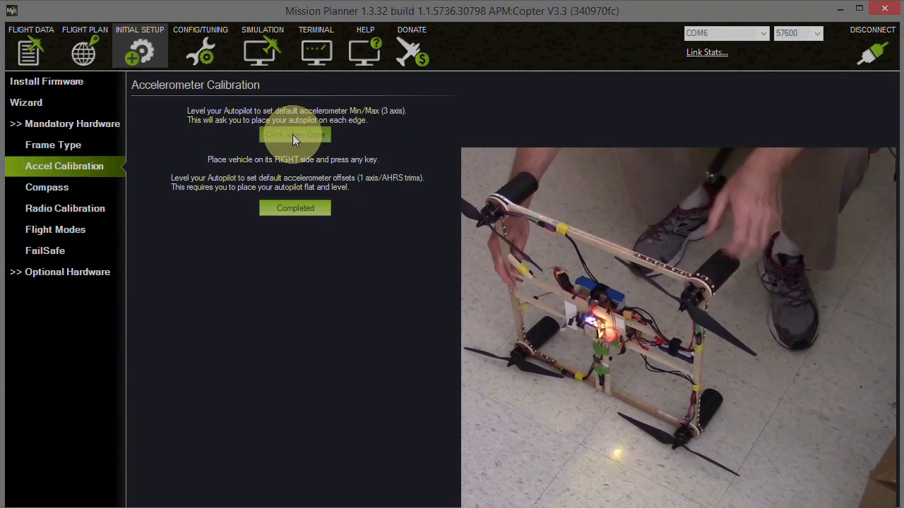
click(292, 134)
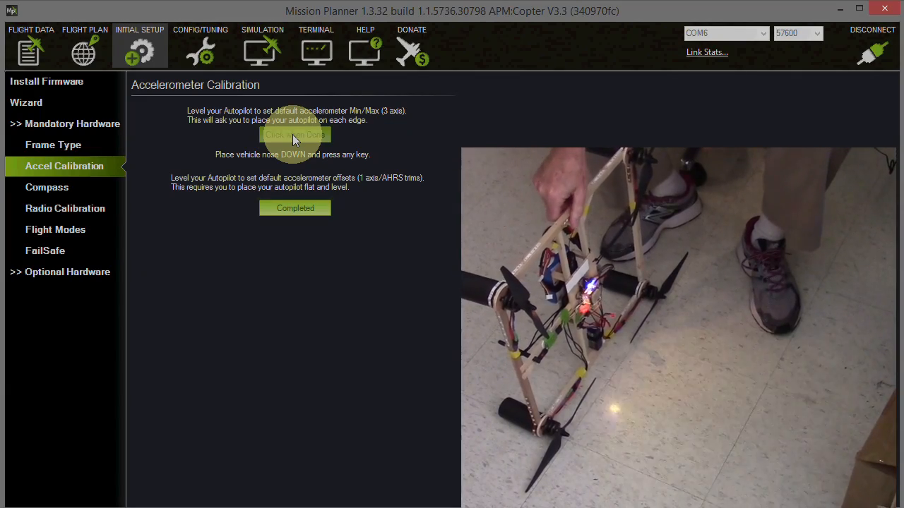
click(293, 136)
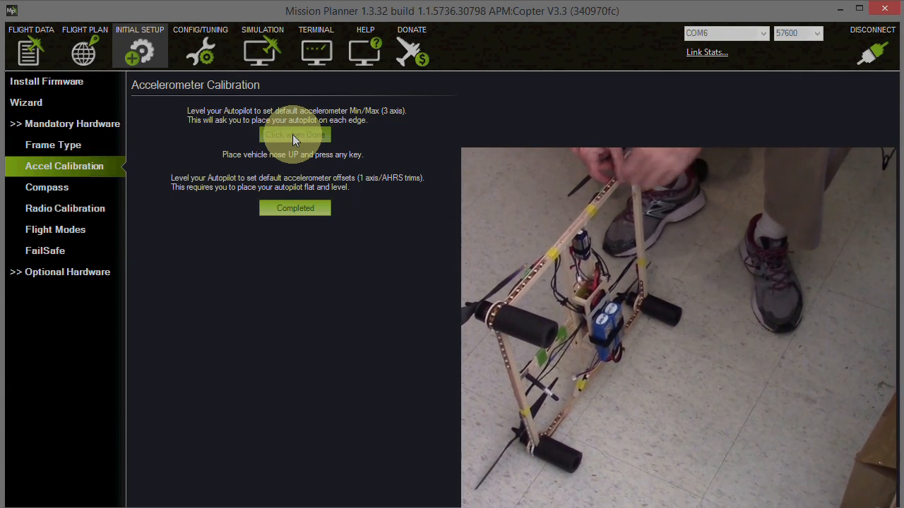
click(293, 135)
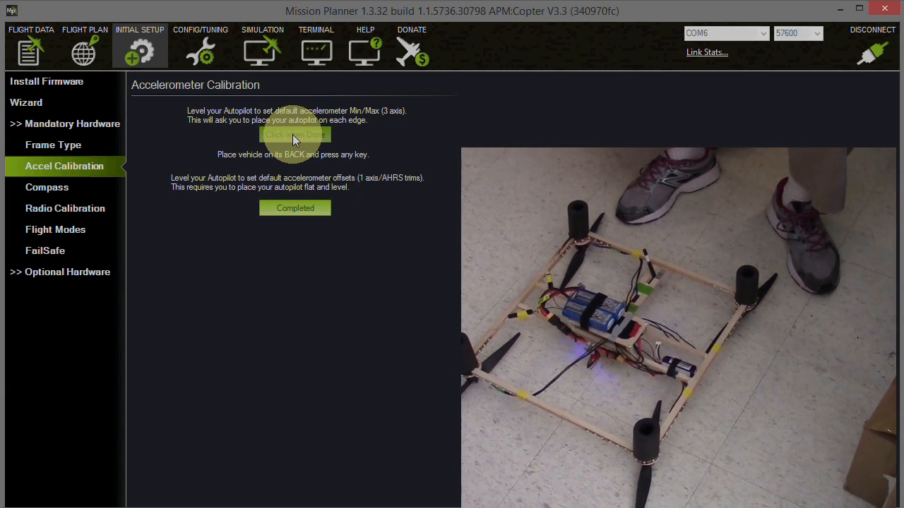
click(293, 135)
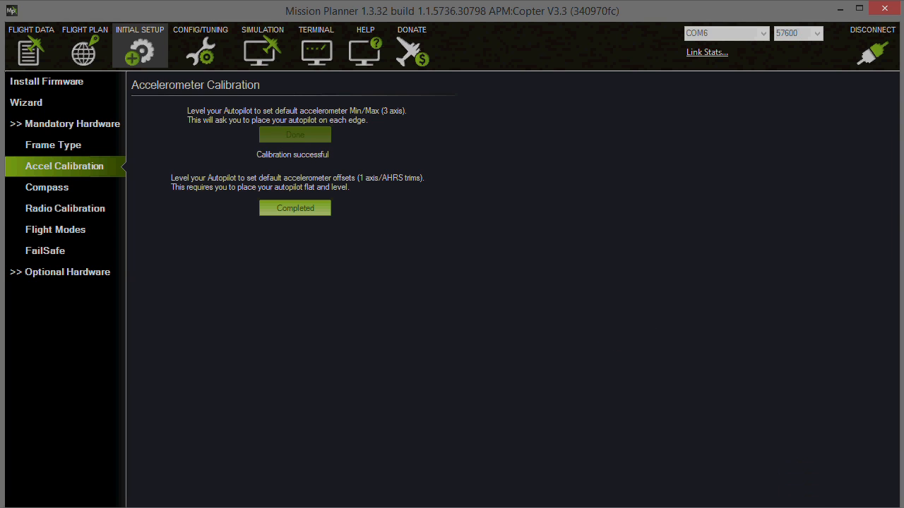
Run the live compass calibration with the manual ROTATION_NONE orientation and accept the new offsets for both compasses.
click(46, 188)
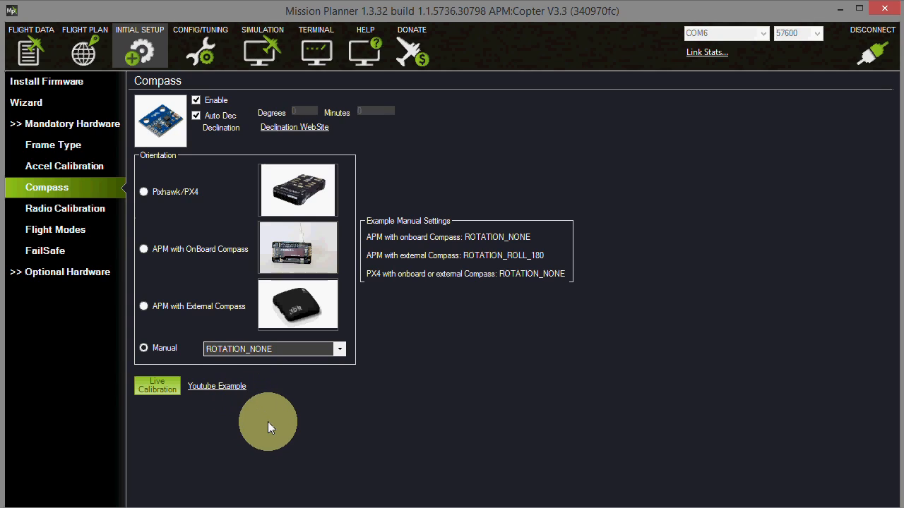
click(156, 387)
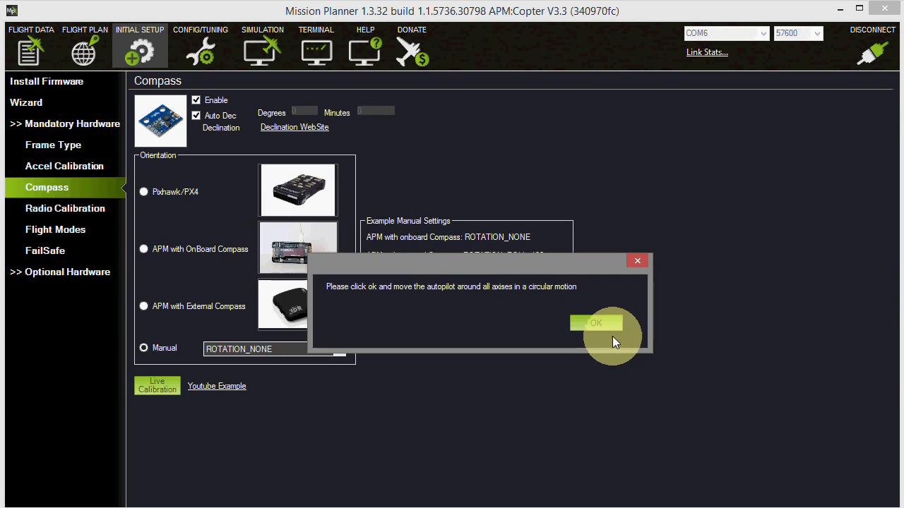
click(599, 324)
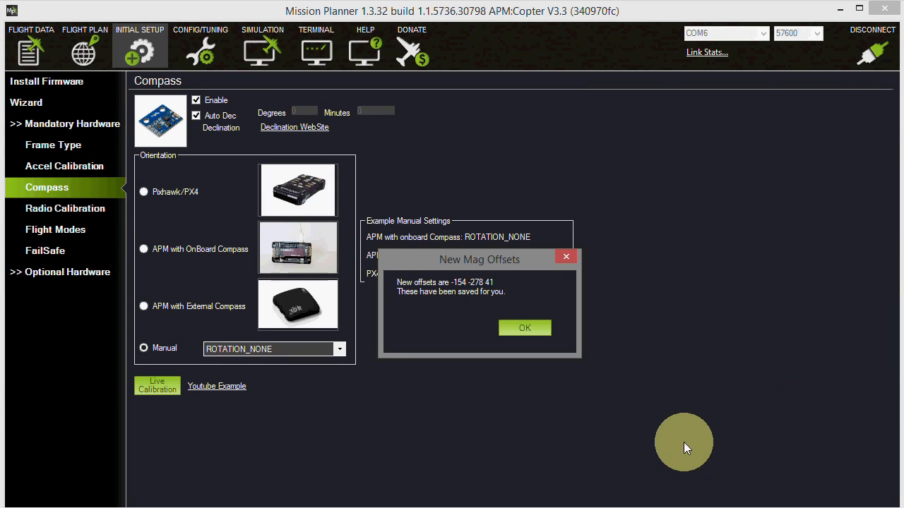
click(519, 329)
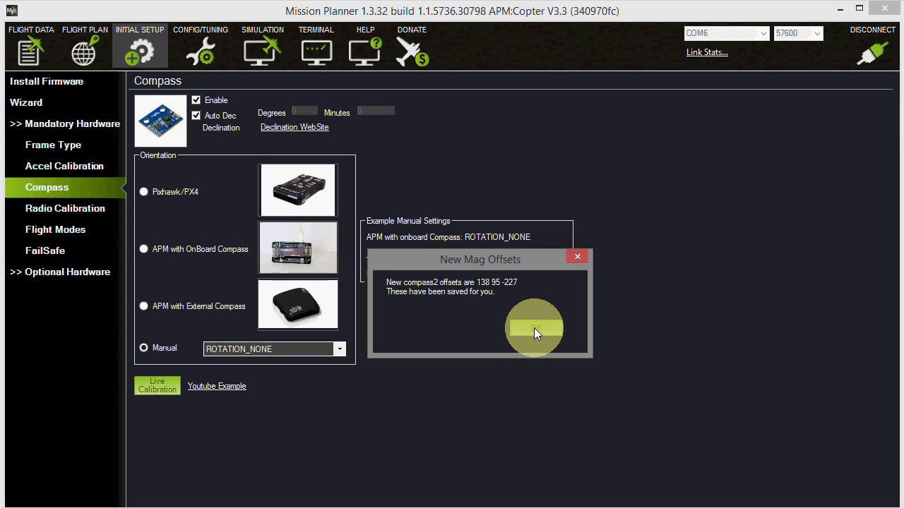
click(534, 328)
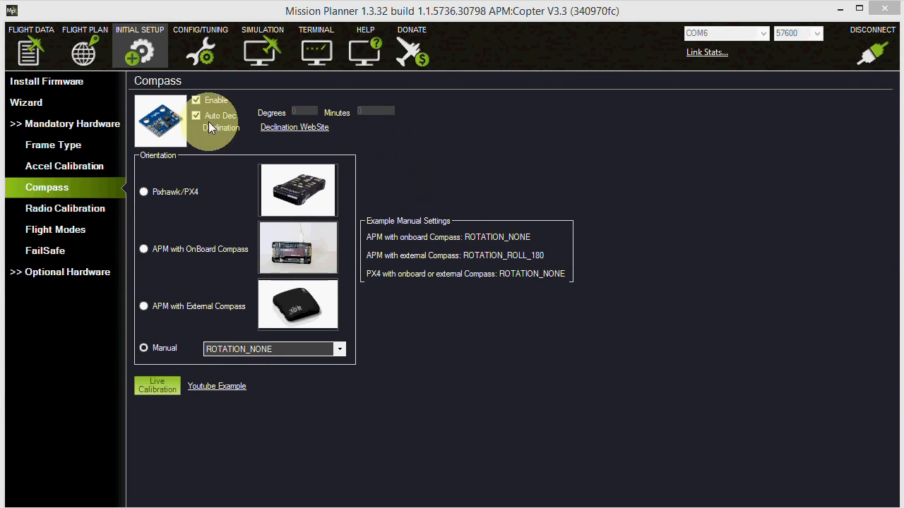
Open the full parameter list in the configuration and tuning section and acknowledge the raw parameter warning.
click(206, 57)
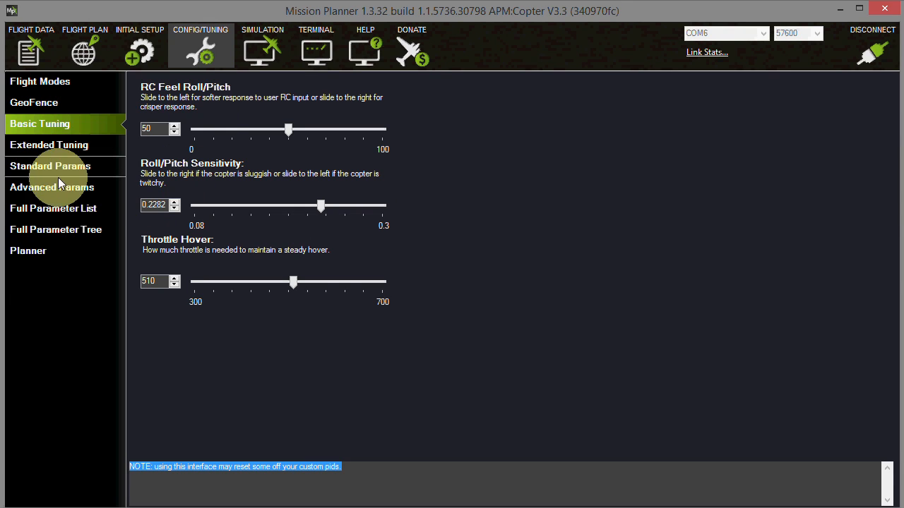
click(58, 214)
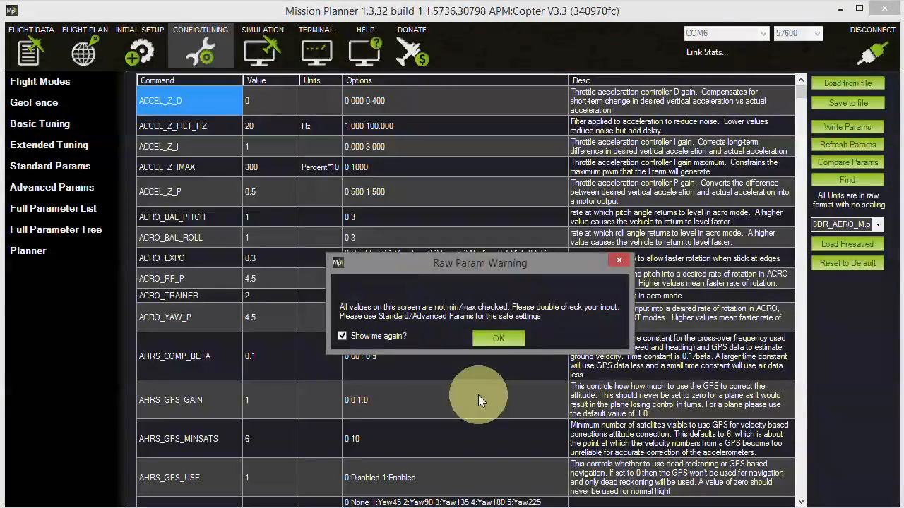
click(500, 339)
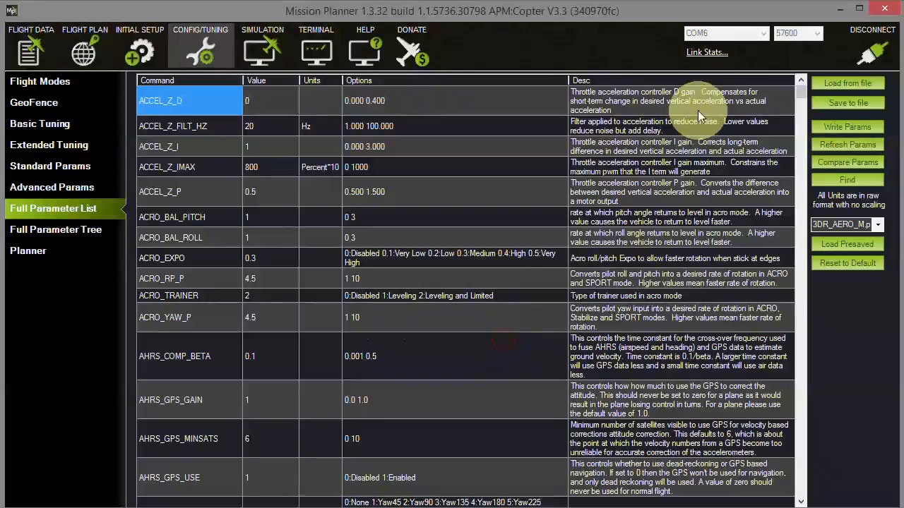
mouse_move(801, 91)
mouse_down()
mouse_move(786, 188)
mouse_move(798, 205)
mouse_move(788, 393)
mouse_move(797, 490)
mouse_move(777, 223)
mouse_move(809, 84)
mouse_up()
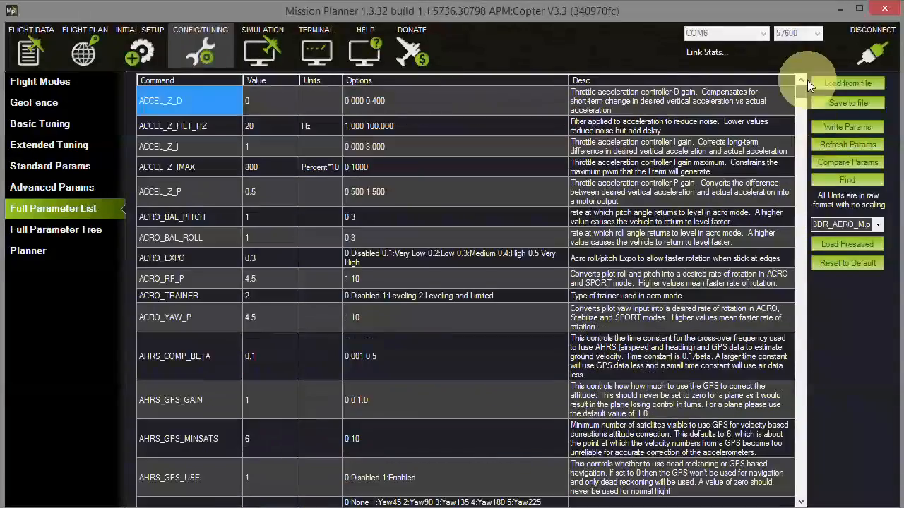
Save the parameters to the file "PX4 Params Stable 3.3.param" in the PixHawk Lite V2.4.6 32bit folder, keeping the default note.
click(844, 101)
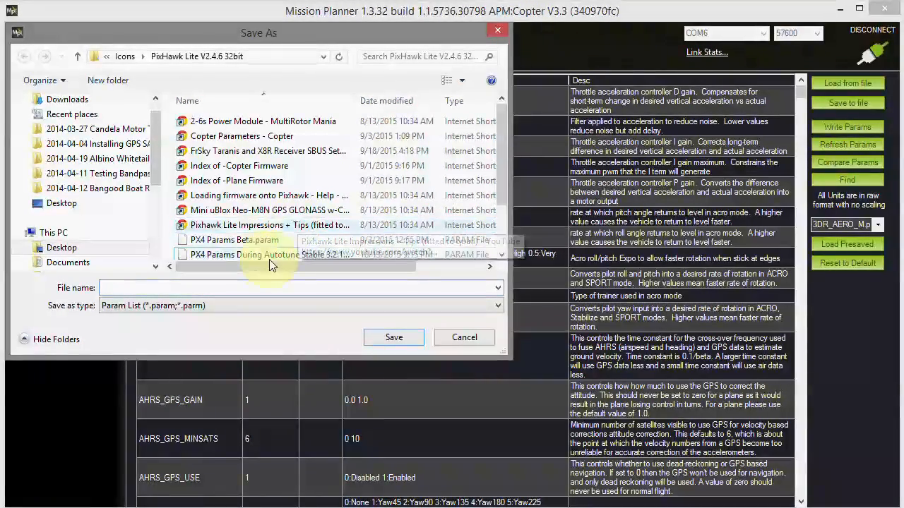
drag(501, 164, 497, 189)
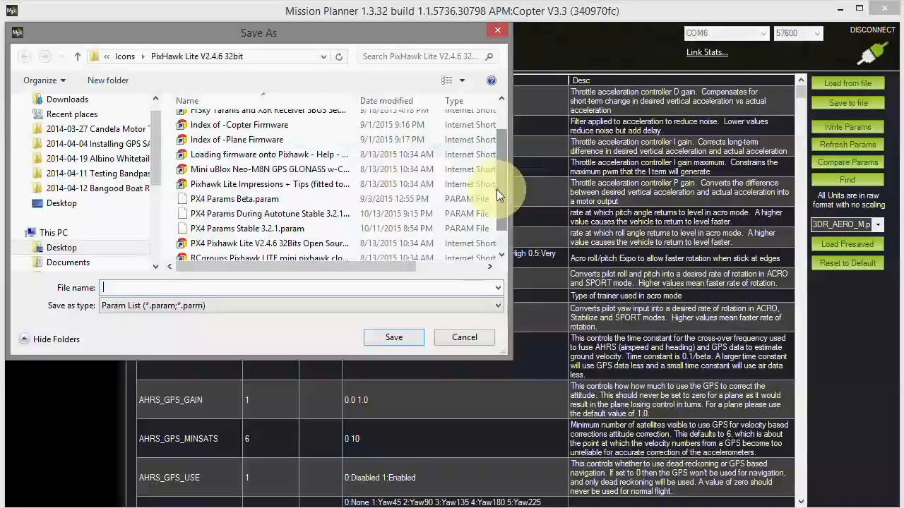
click(252, 230)
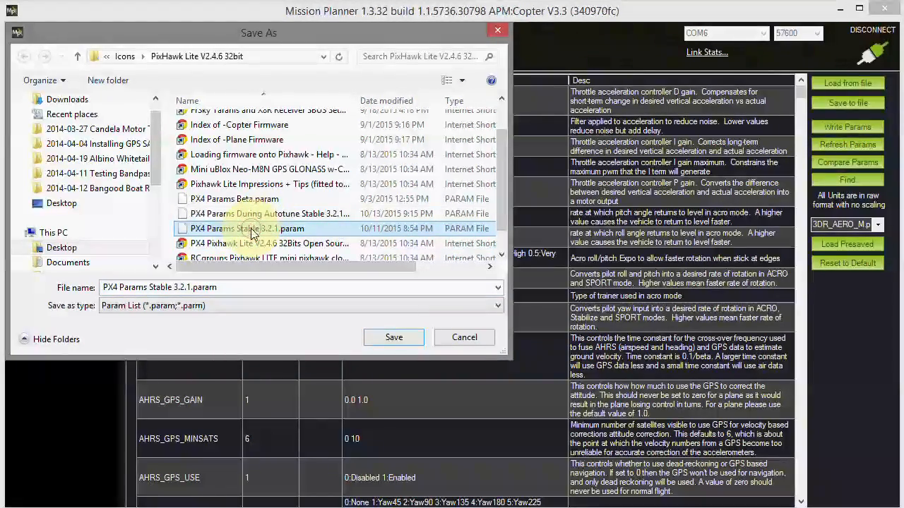
click(189, 287)
click(190, 287)
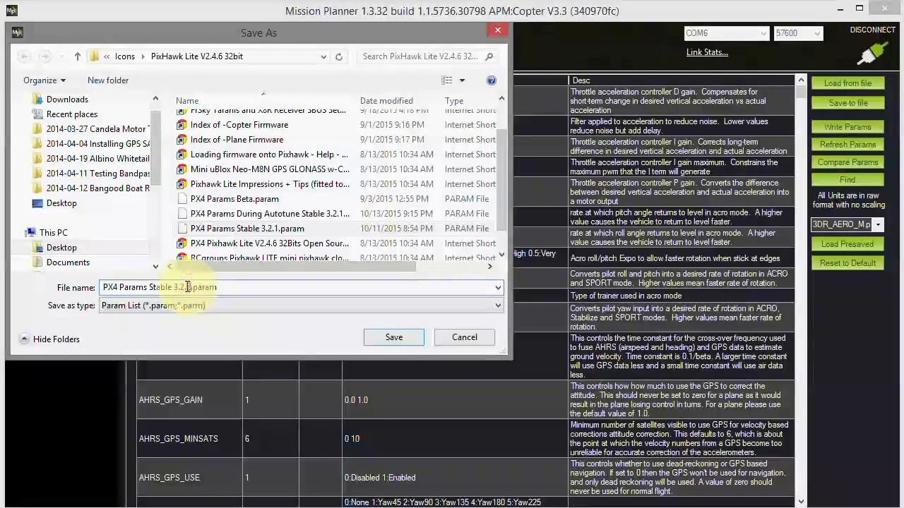
drag(179, 286, 182, 288)
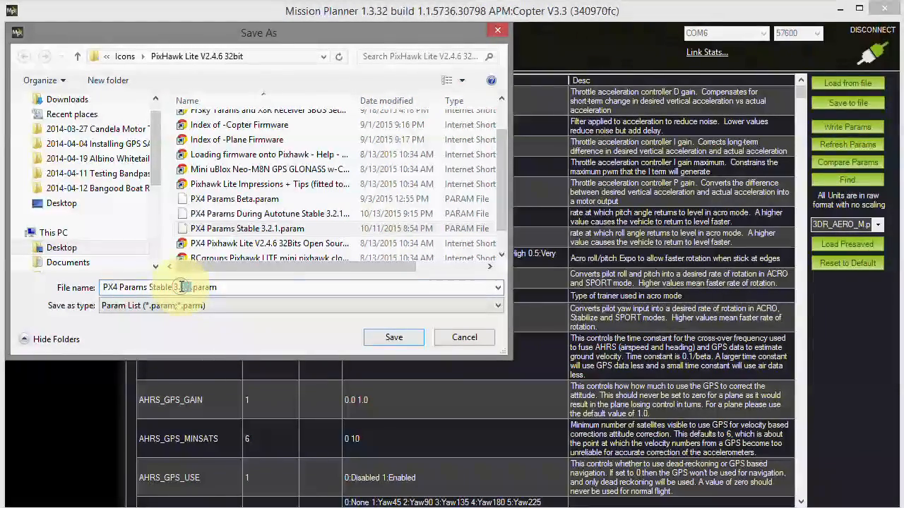
text(3)
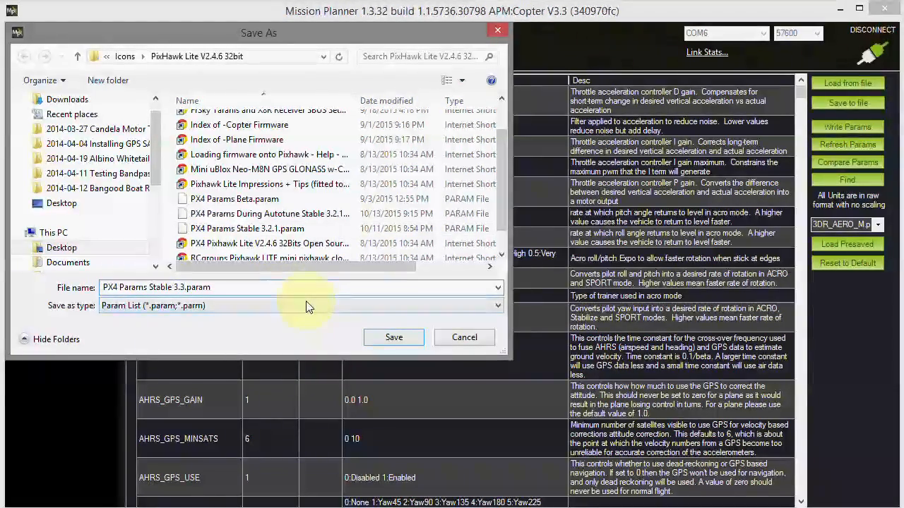
click(372, 343)
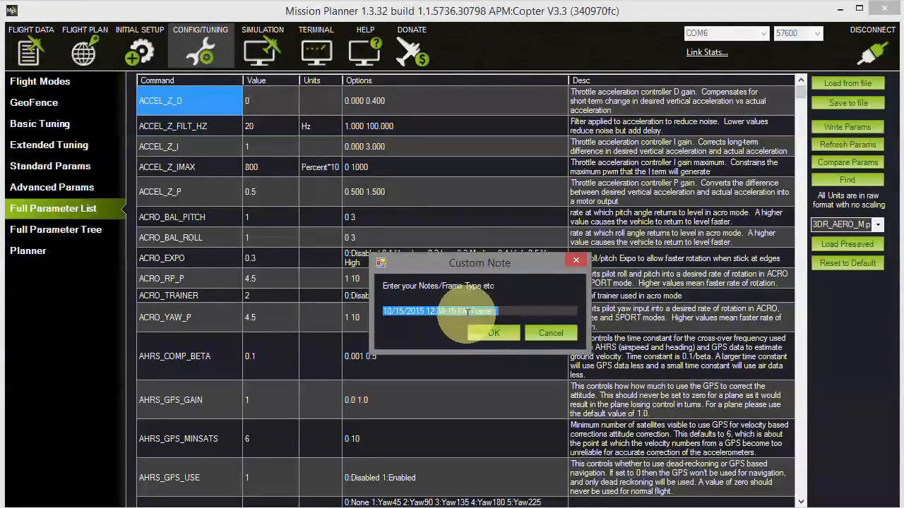
click(484, 336)
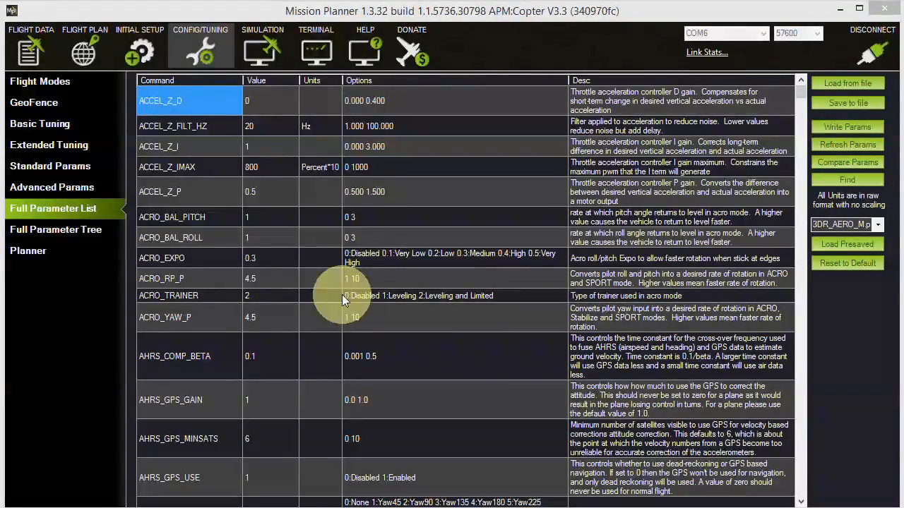
Search the full parameter list for "Autotune" and sort the matching parameters by command name.
click(846, 180)
text(Au)
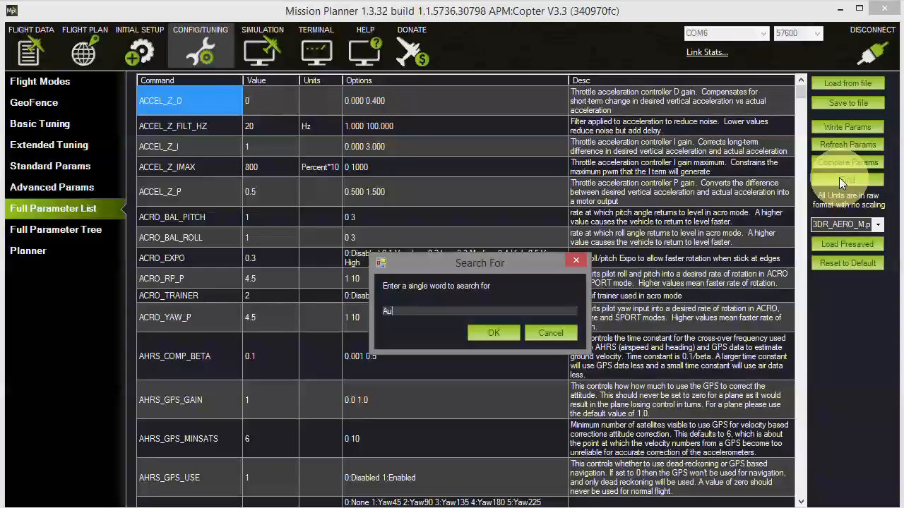
text(totune)
click(487, 334)
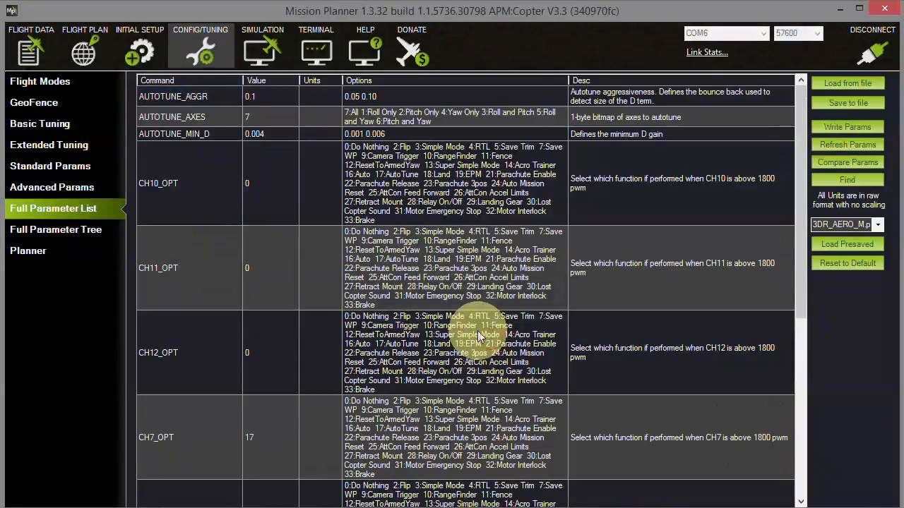
click(150, 79)
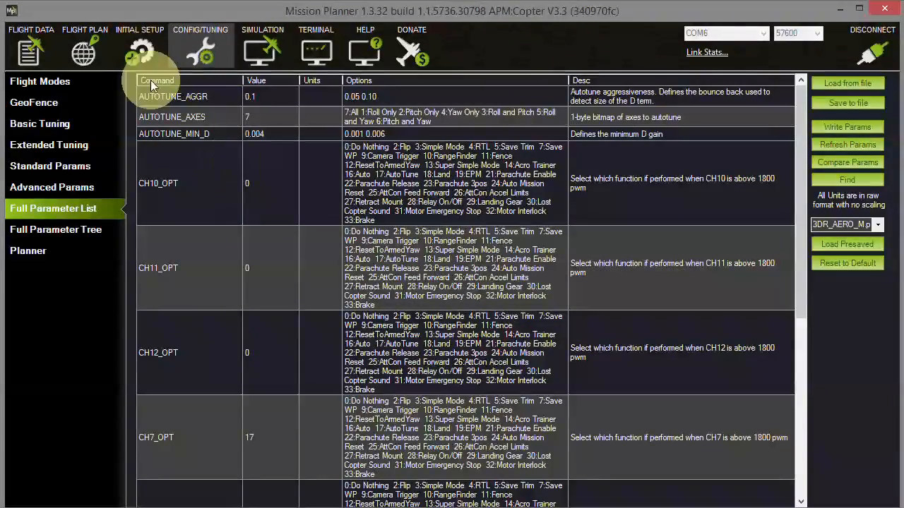